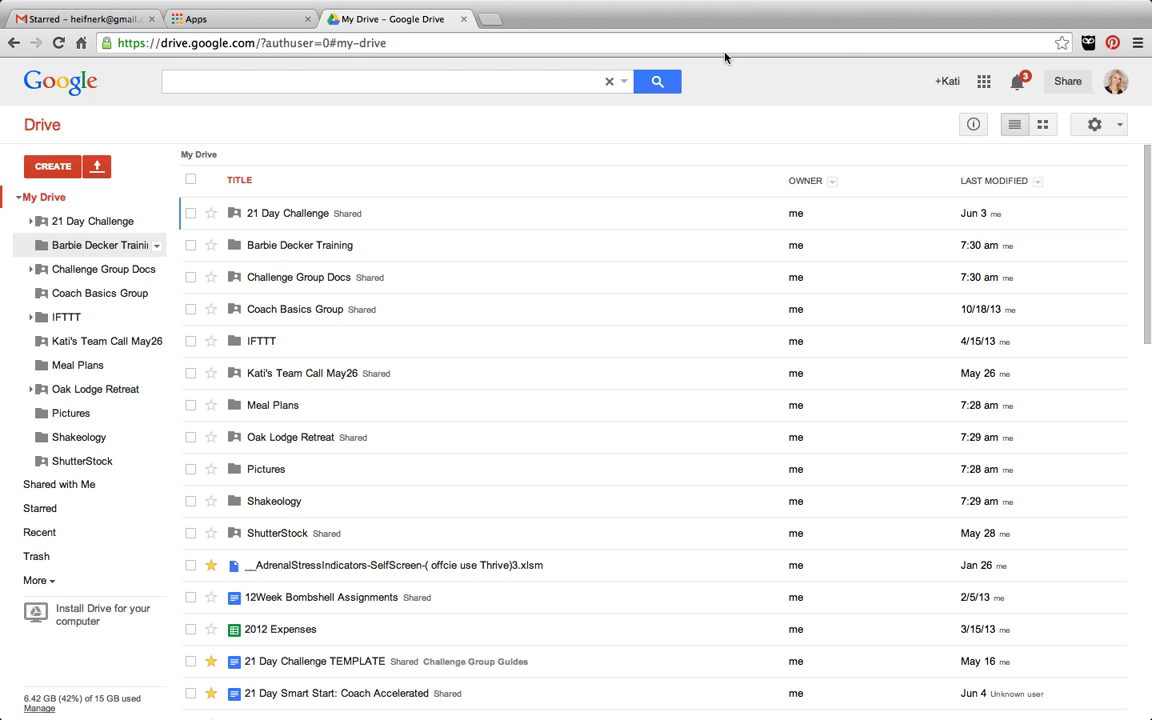
# Step: Switch Gmail to the Starred messages with the Google apps grid (Drive, Calendar) showing
pyautogui.click(63, 22)
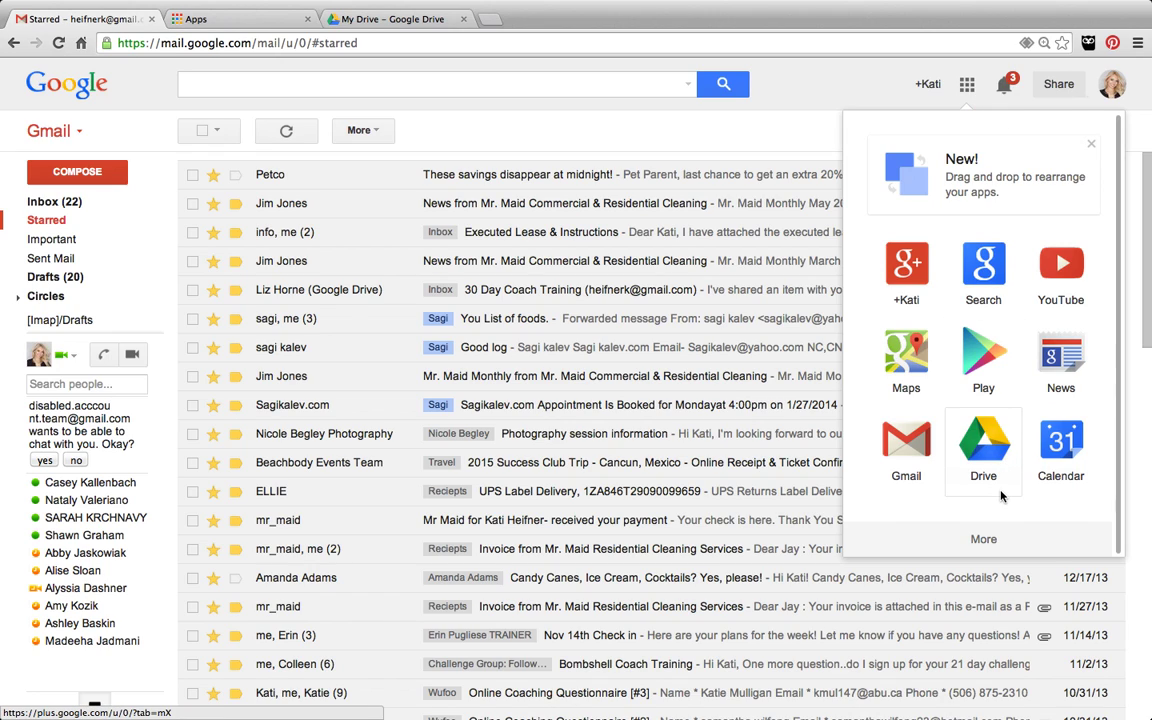
# Step: Load chrome://apps to show the Google Docs, Gmail and Google Drive launchers
pyautogui.click(210, 28)
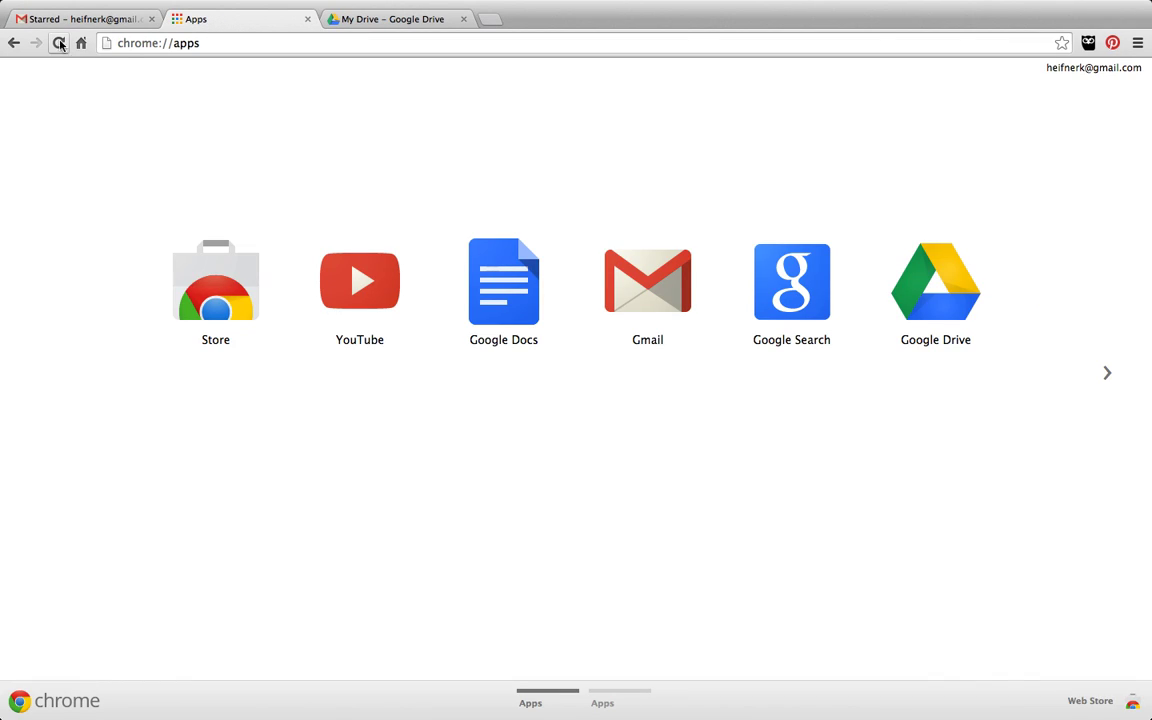
pyautogui.moveTo(36, 7)
pyautogui.click(13, 43)
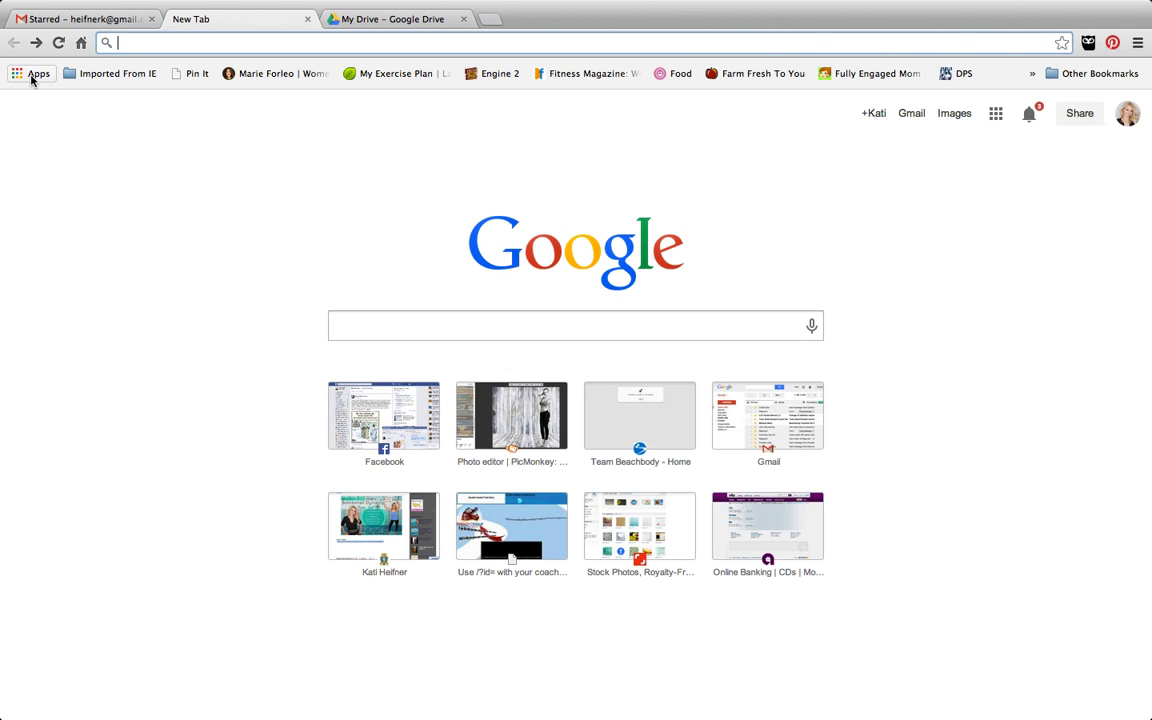
pyautogui.click(31, 79)
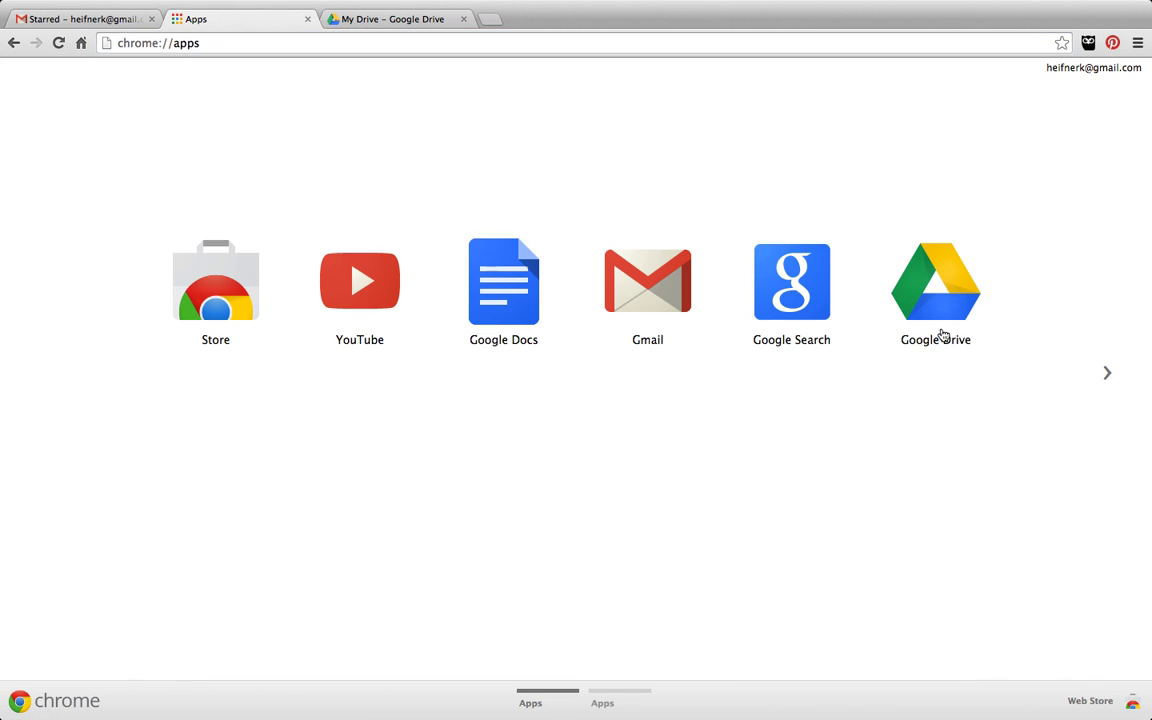
# Step: Search the My Drive files for '21 Smart Start'
pyautogui.click(406, 27)
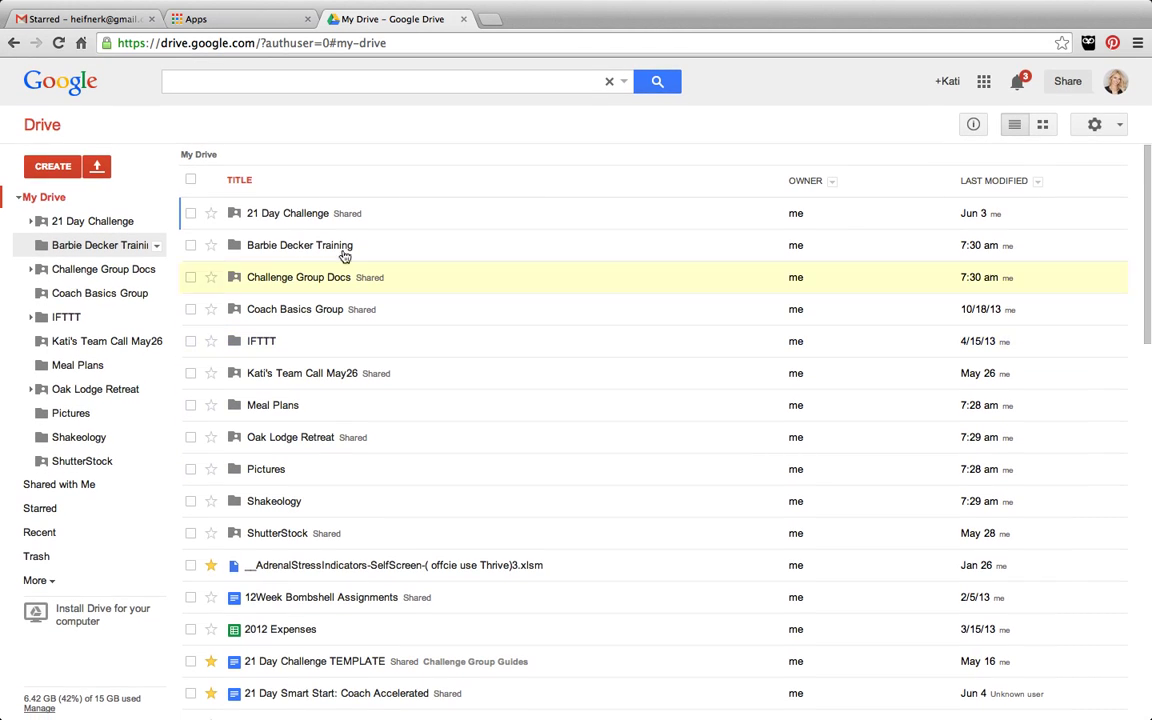
pyautogui.scroll(-15, 375, 438)
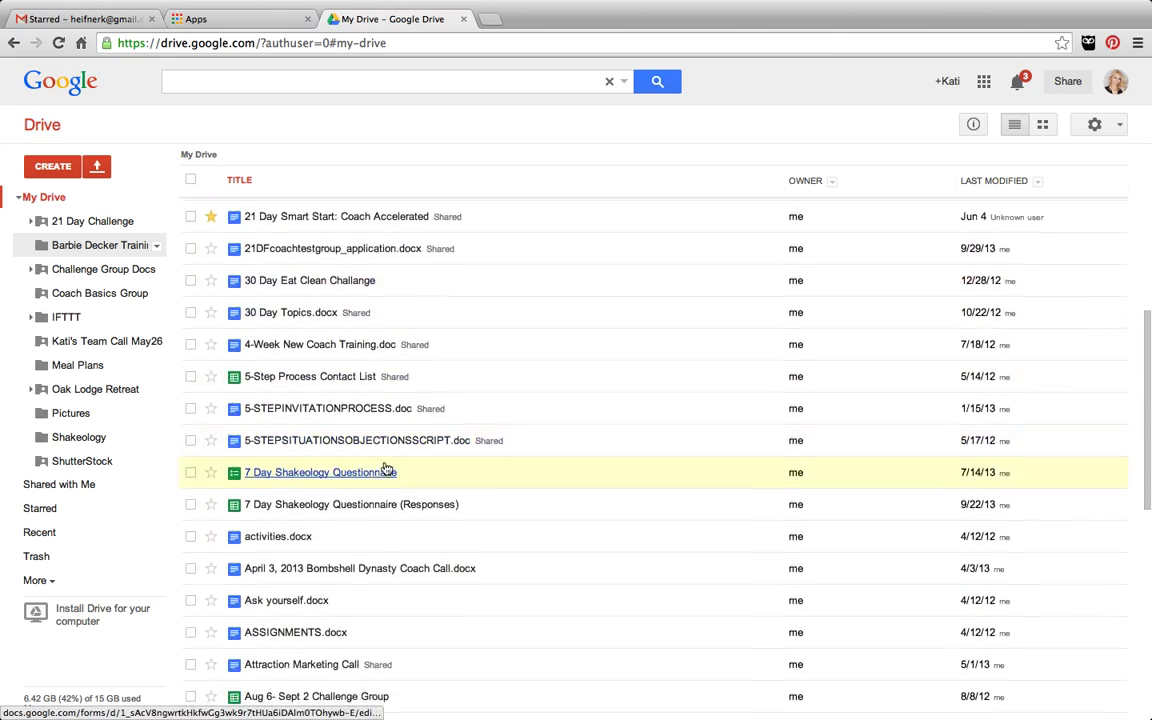
pyautogui.scroll(-20, 385, 467)
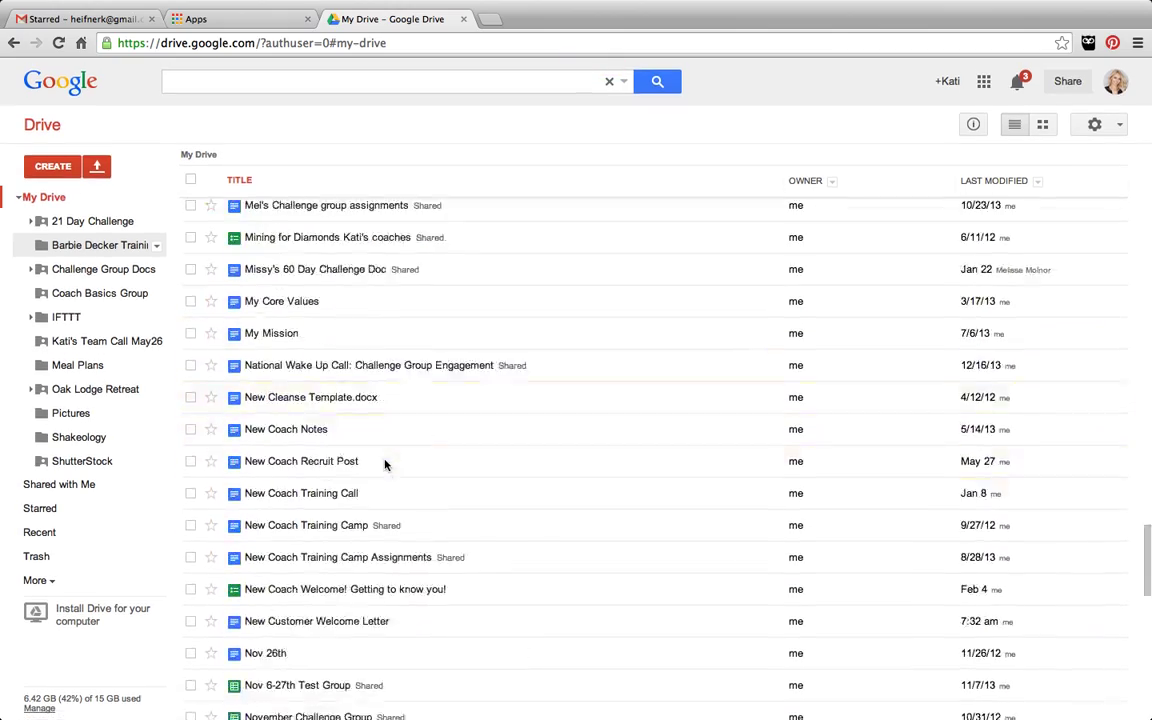
pyautogui.scroll(20, 385, 470)
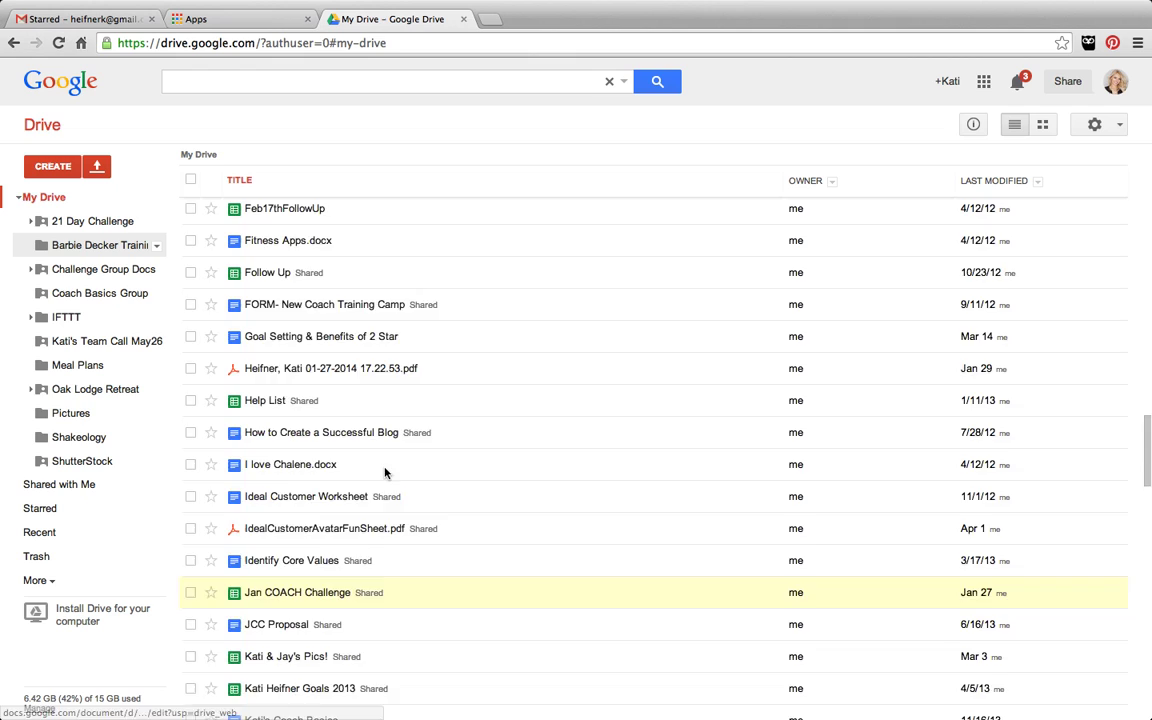
pyautogui.click(289, 78)
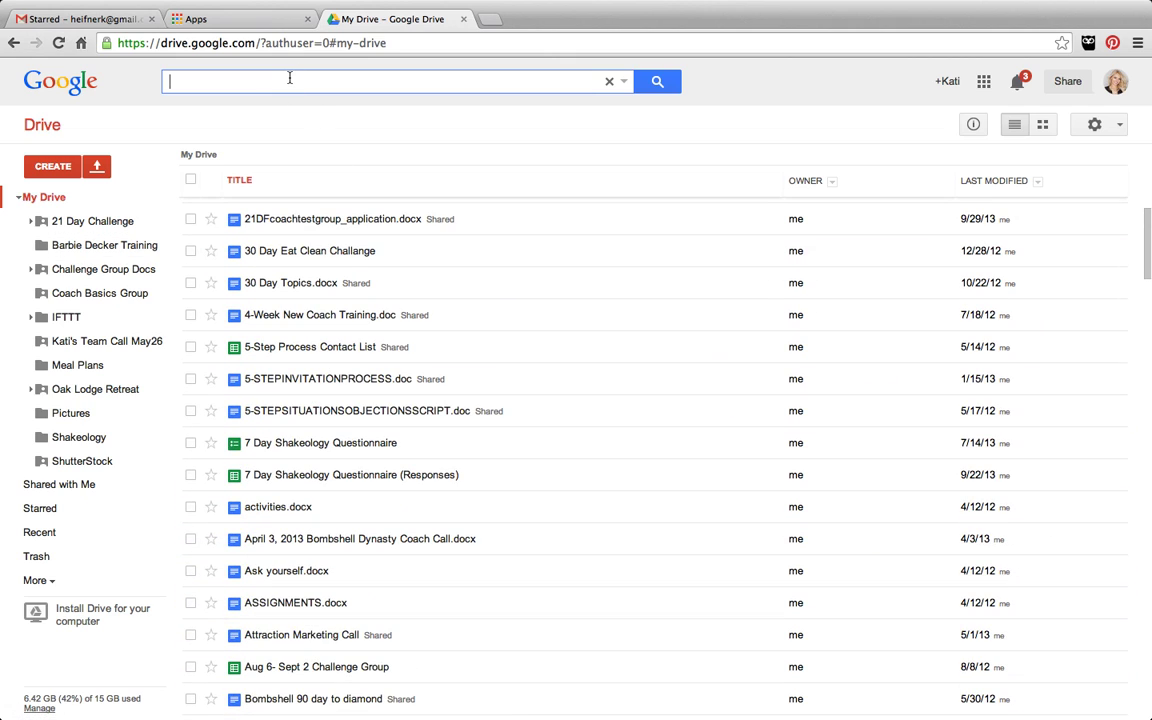
pyautogui.write('21 ')
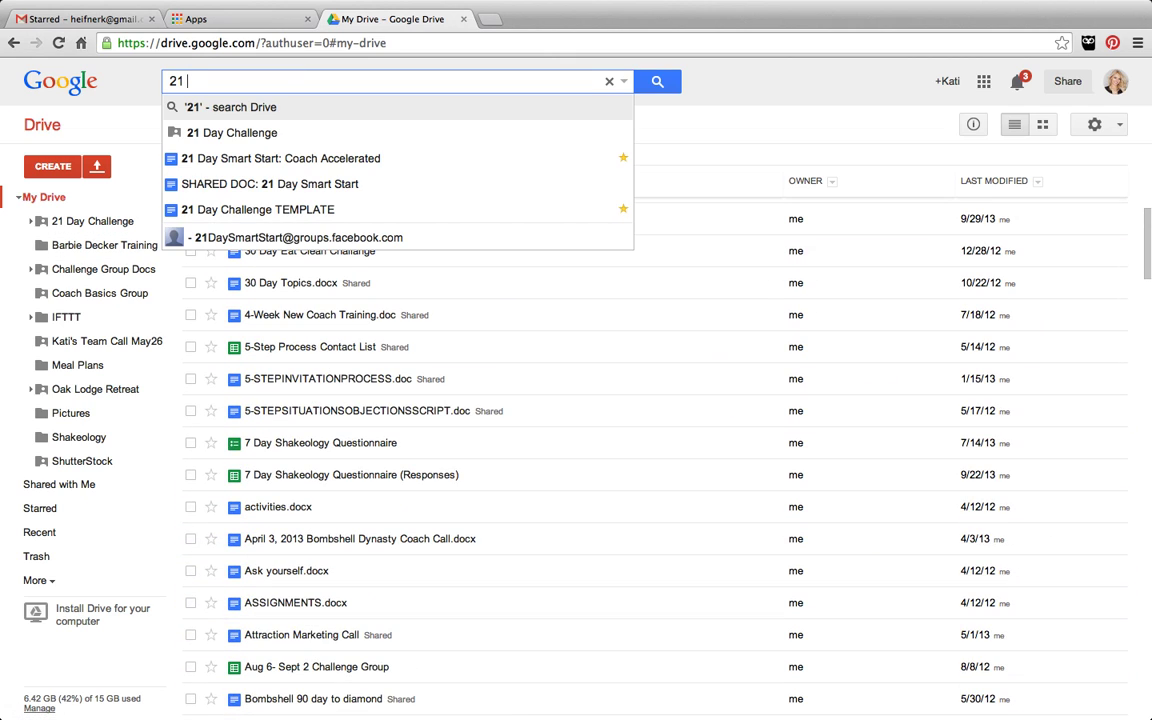
pyautogui.write('Smart Start')
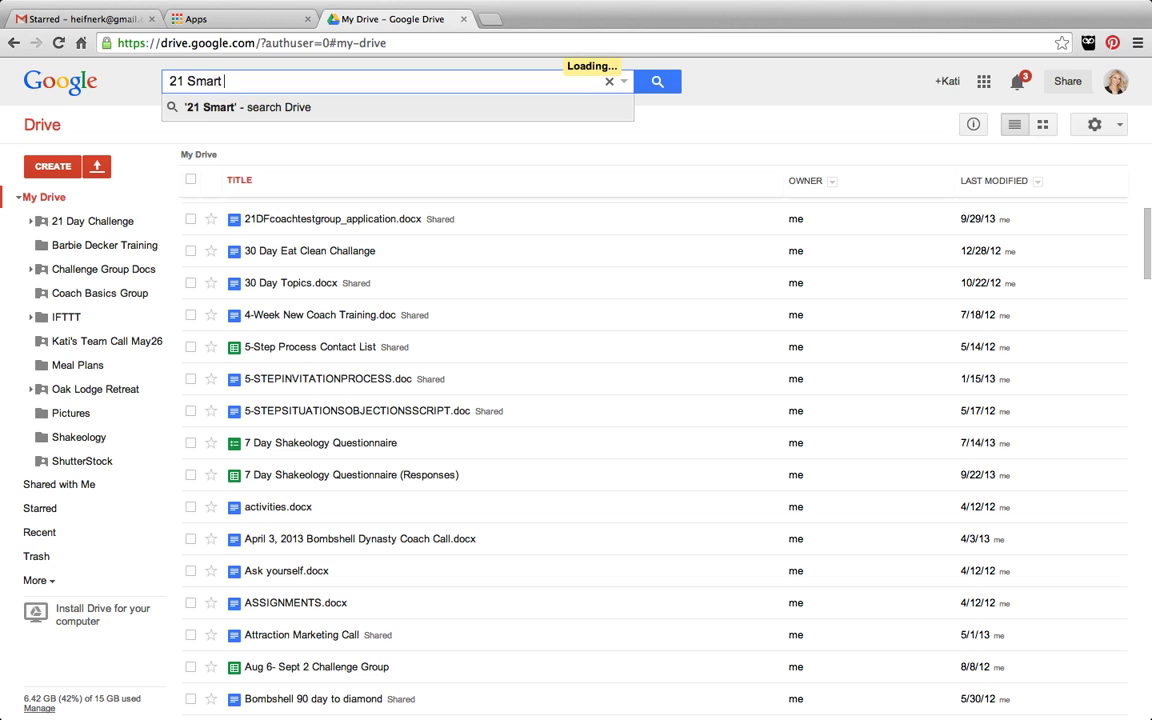
pyautogui.press('Return')
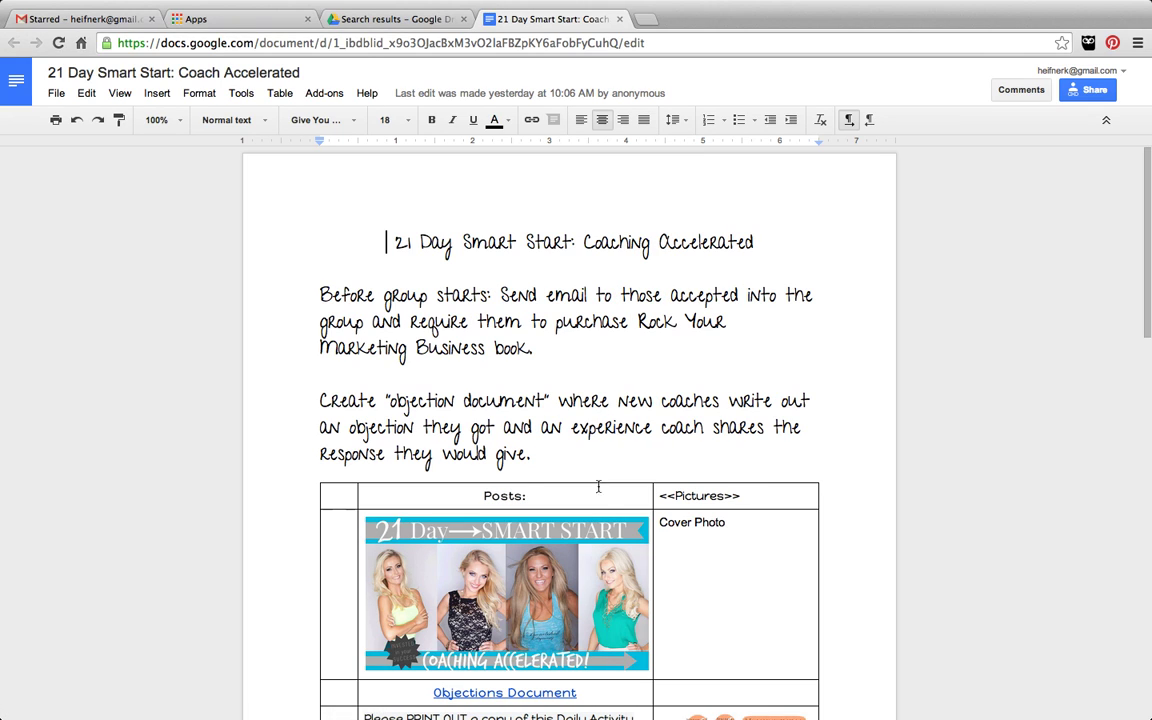
# Step: Select the '21 Day Smart Start' cover image and scroll down to the Pre-Season PS1 post
pyautogui.scroll(-3, 452, 391)
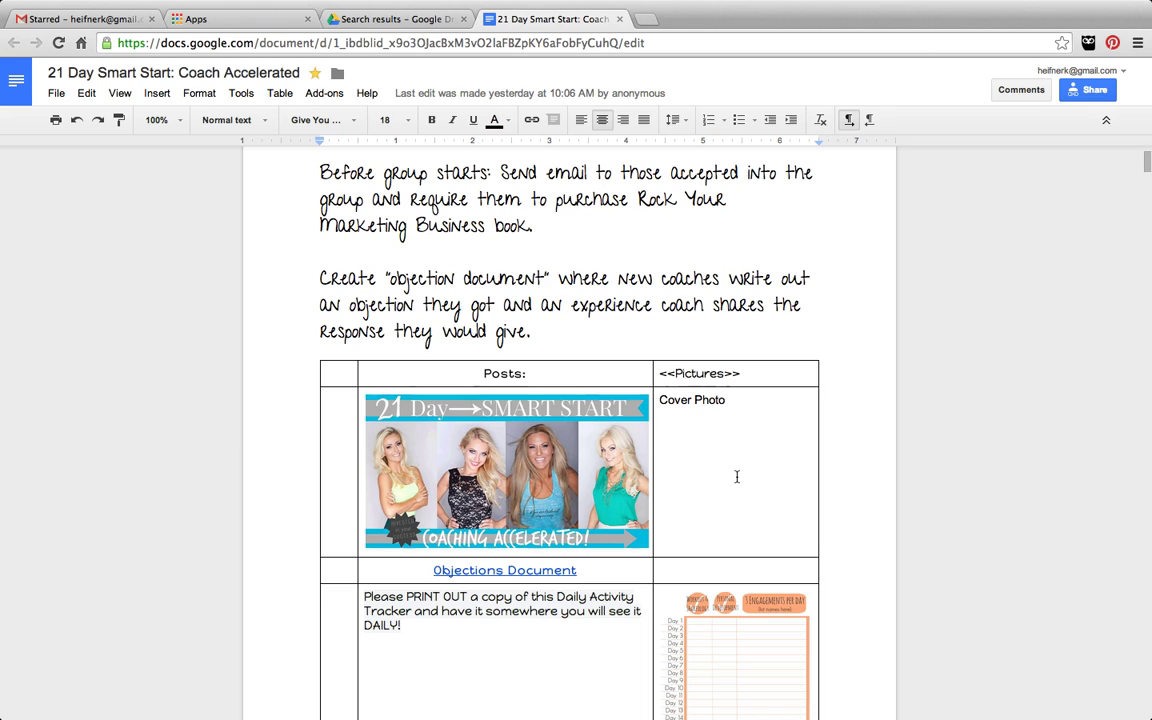
pyautogui.click(398, 405)
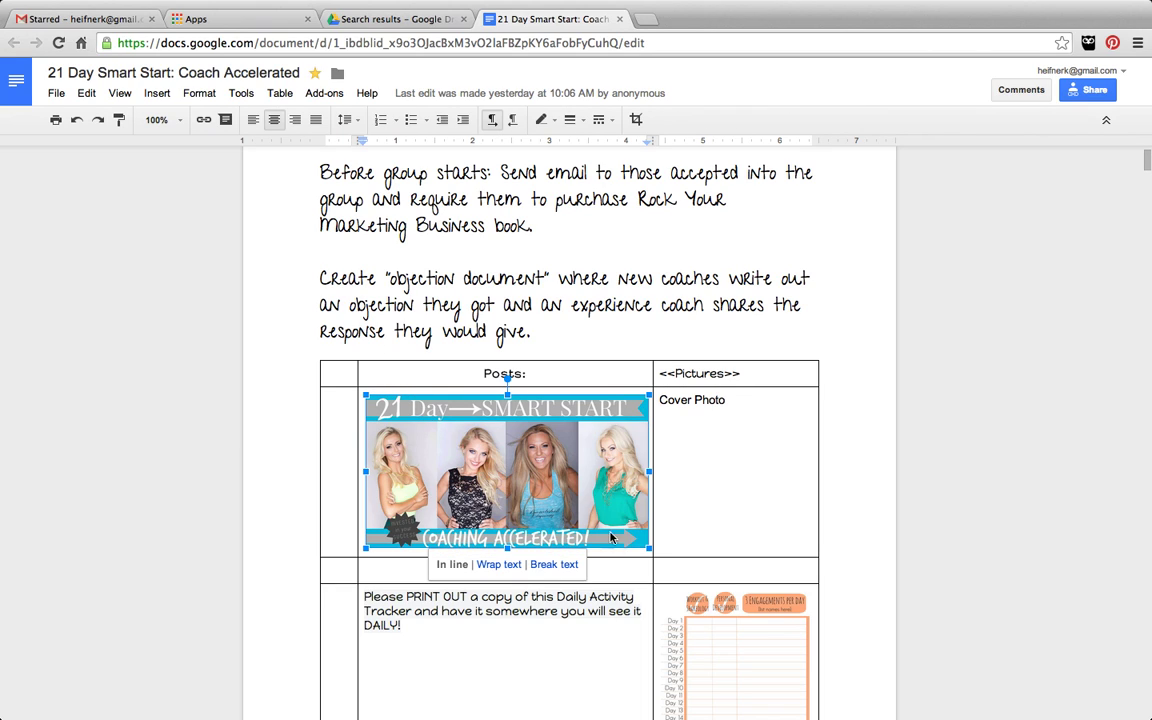
pyautogui.scroll(-5, 625, 639)
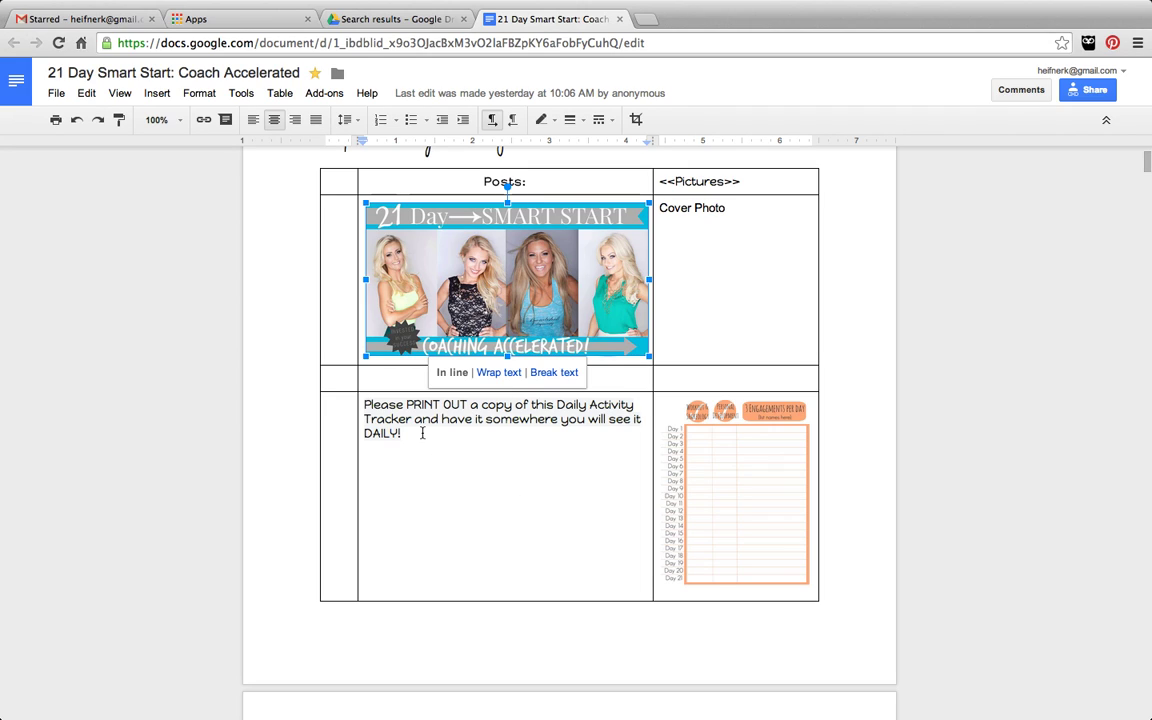
pyautogui.scroll(-15, 494, 430)
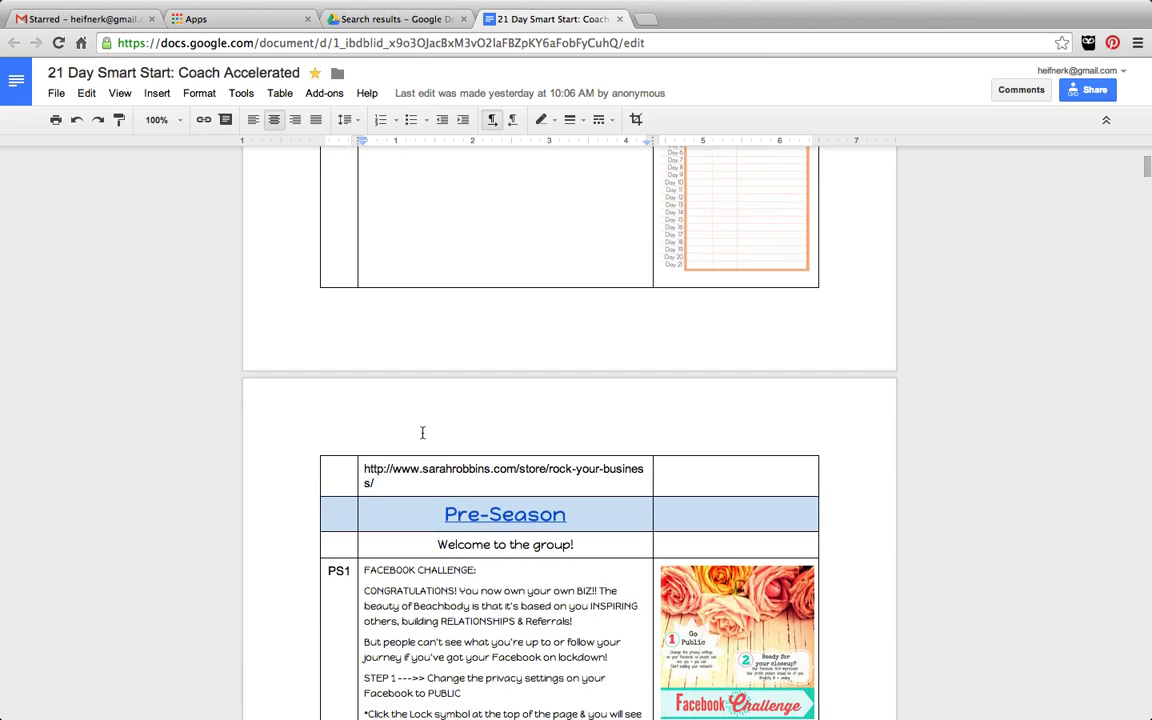
# Step: Return to the Drive search results and open the CREATE menu of new item types
pyautogui.click(386, 18)
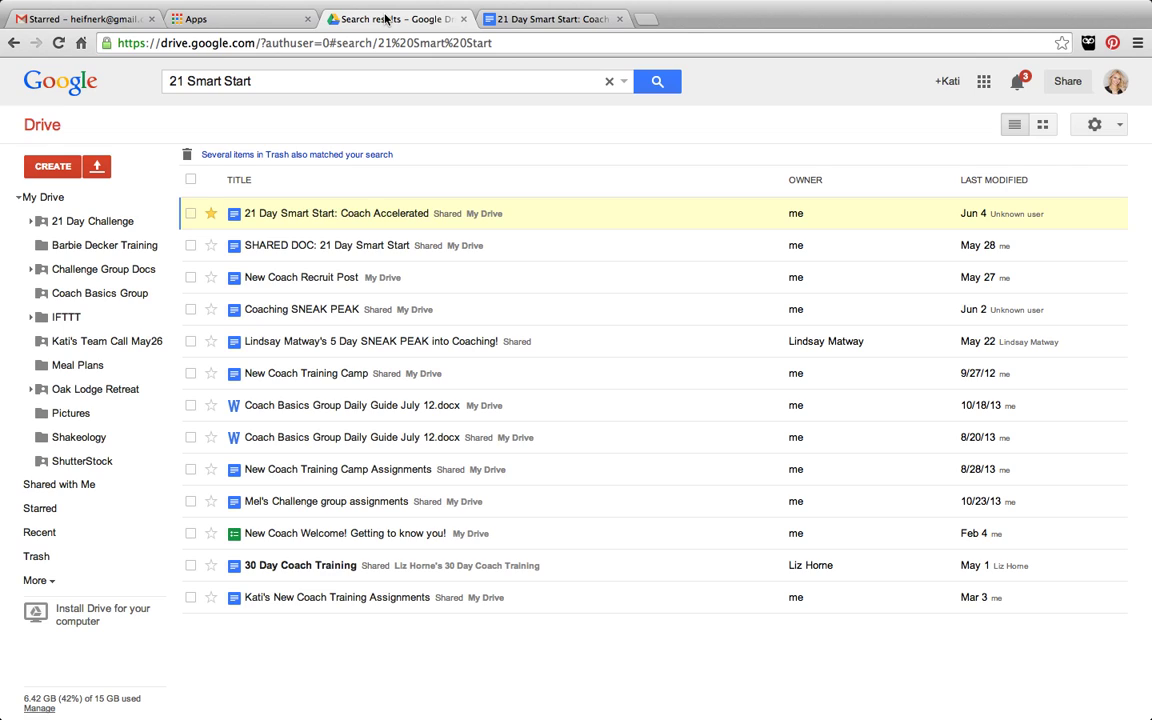
pyautogui.click(97, 167)
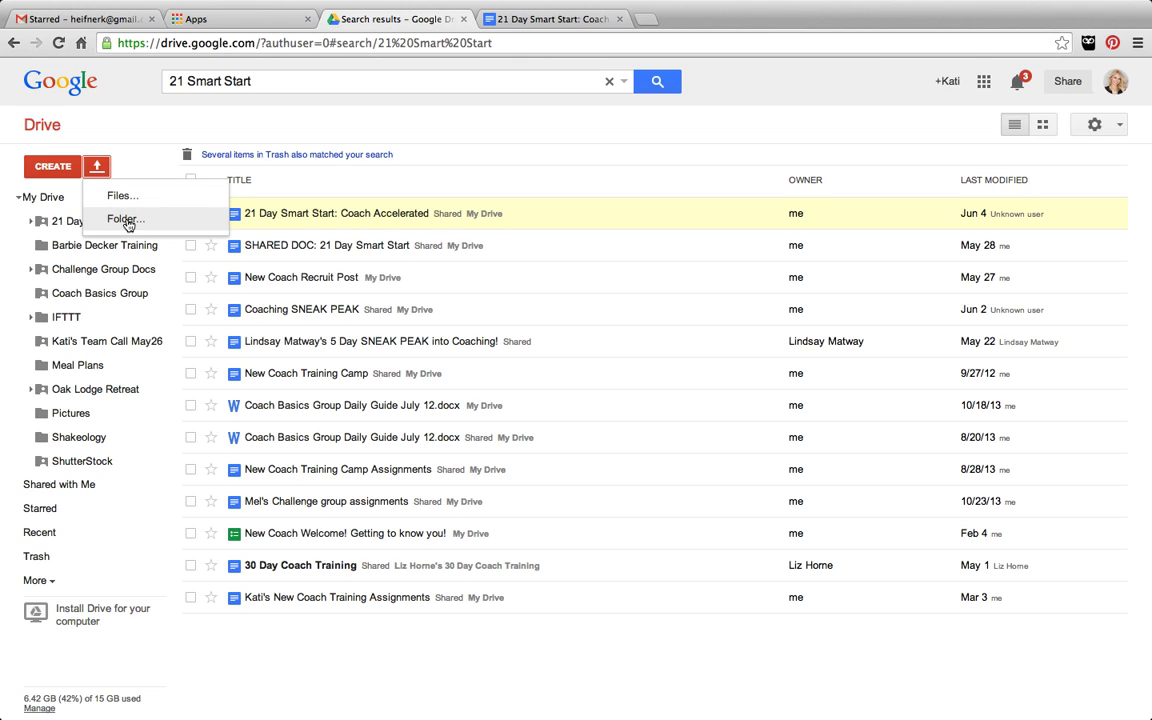
pyautogui.click(56, 170)
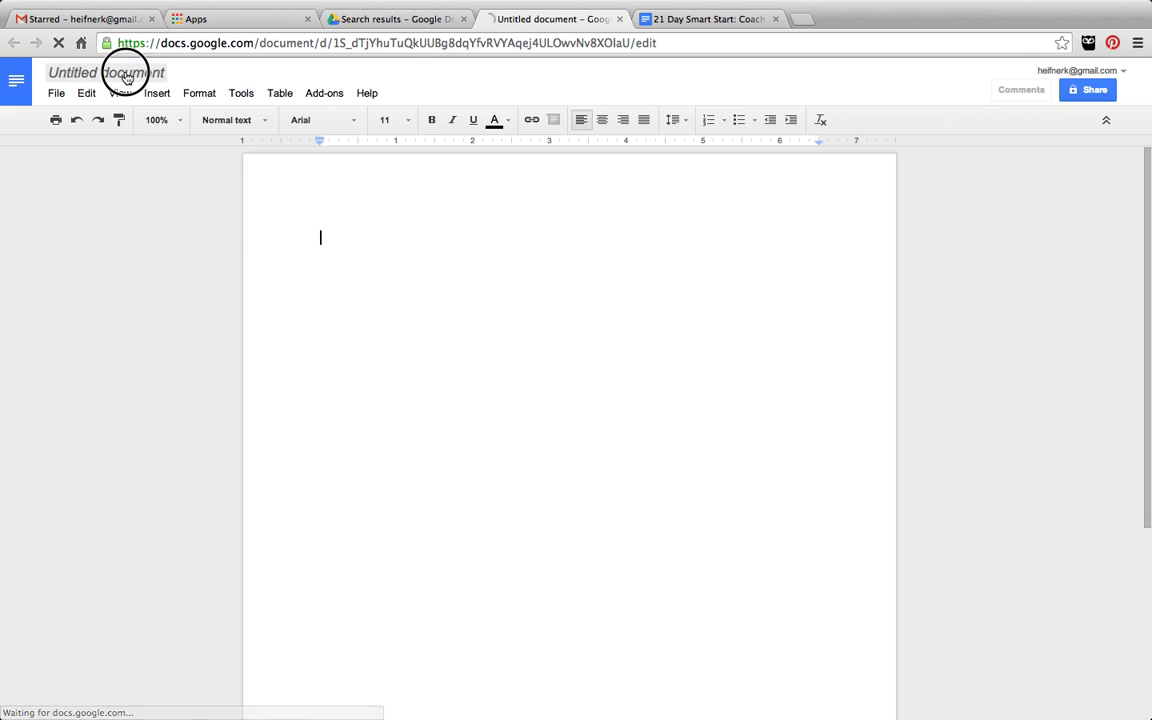
# Step: Title the new document 'Challenge Group Post' and type the greeting 'Hello,' on the first line
pyautogui.write('Ch')
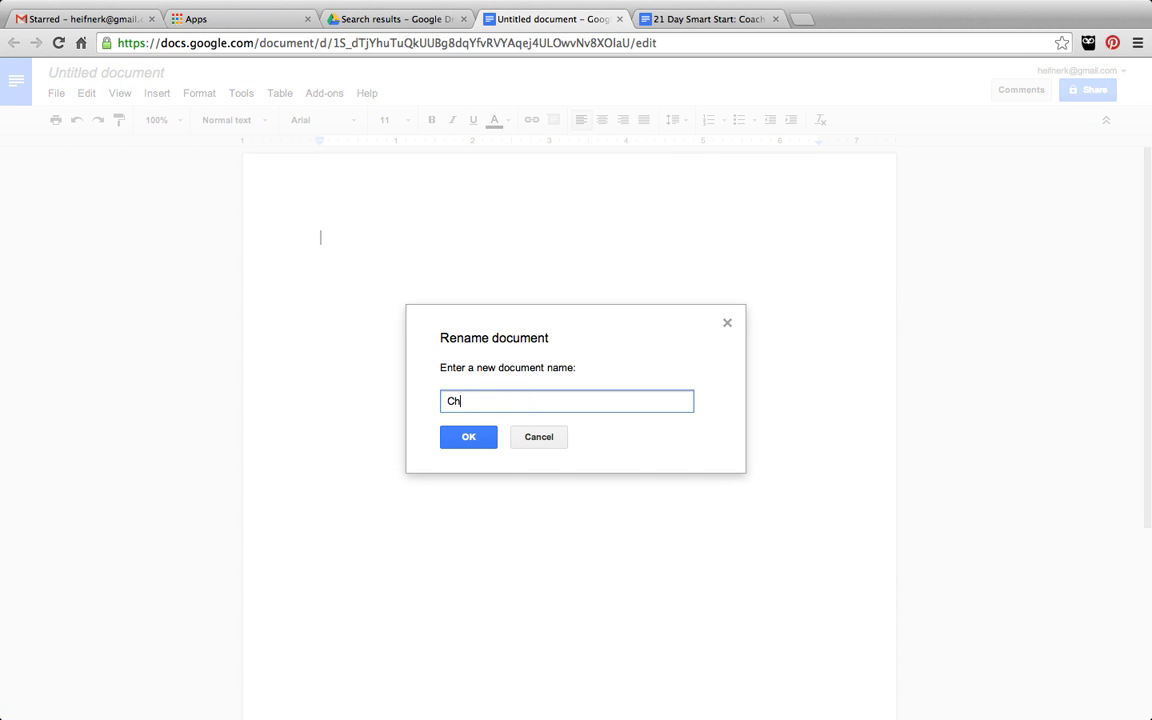
pyautogui.write('allenge Group POst')
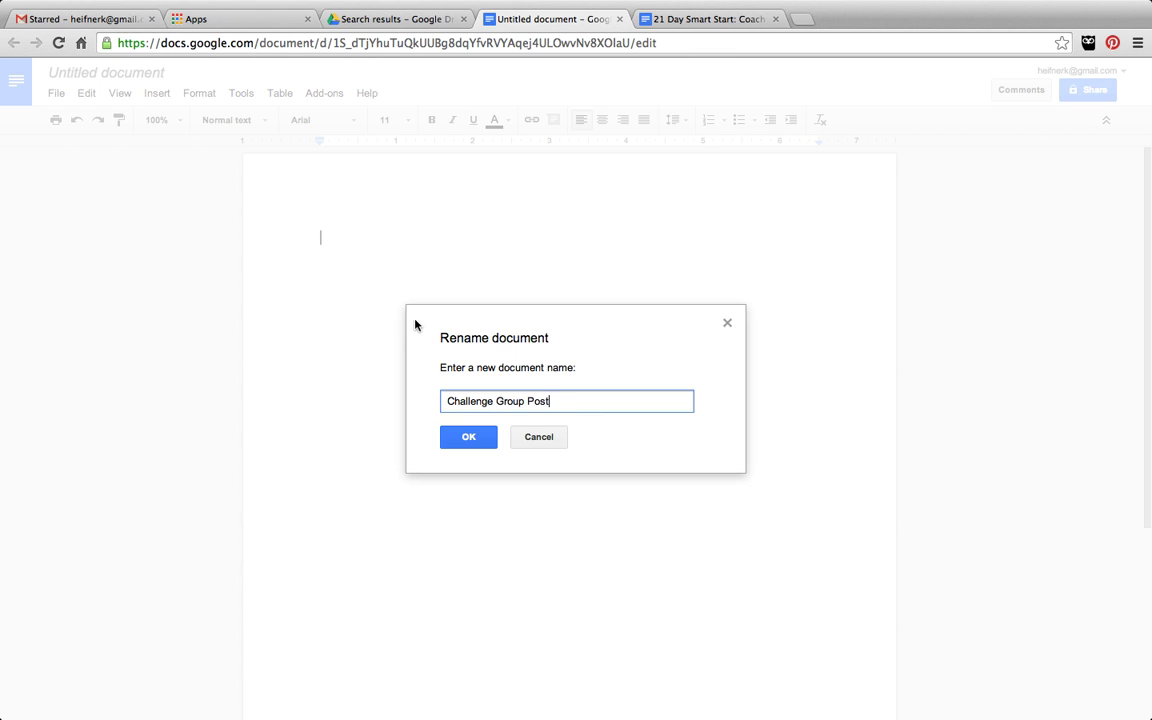
pyautogui.click(470, 440)
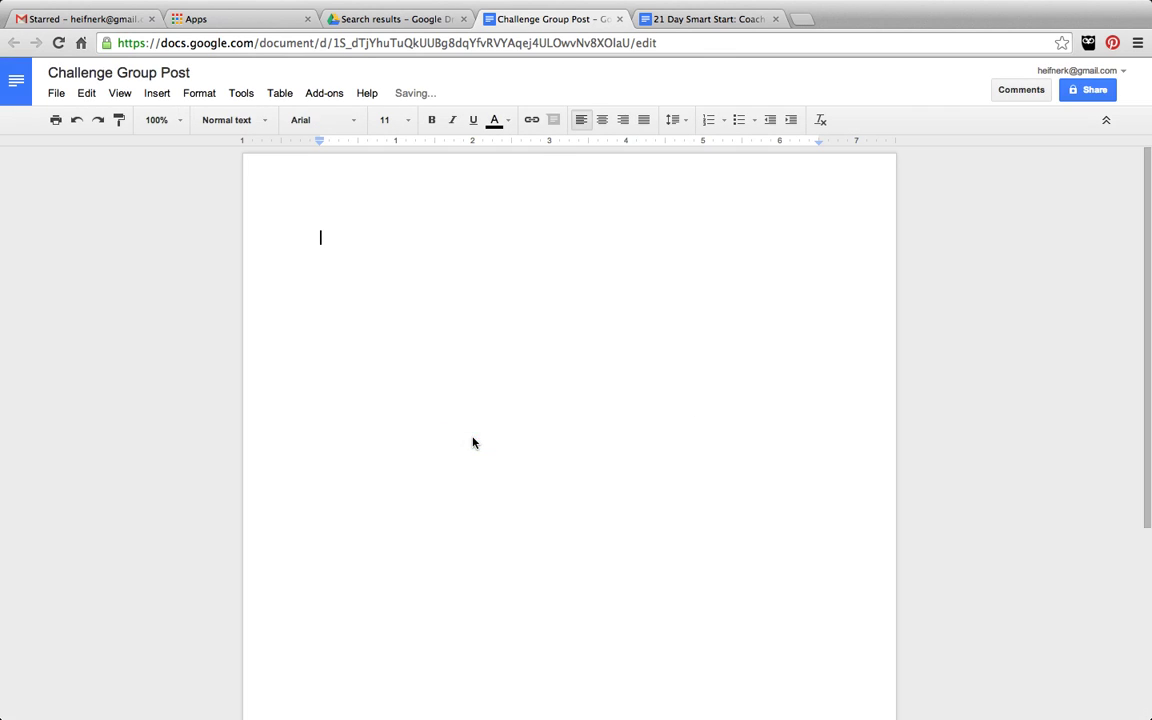
pyautogui.tripleClick(396, 244)
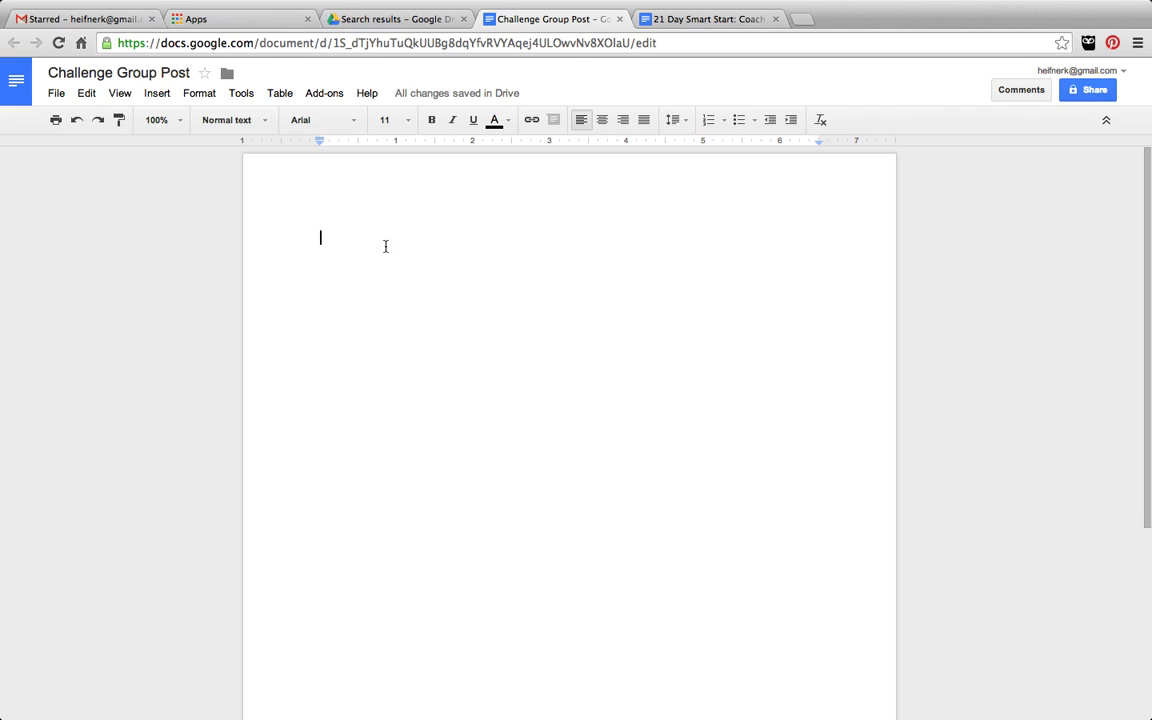
pyautogui.write('Hello,')
pyautogui.press('Return')
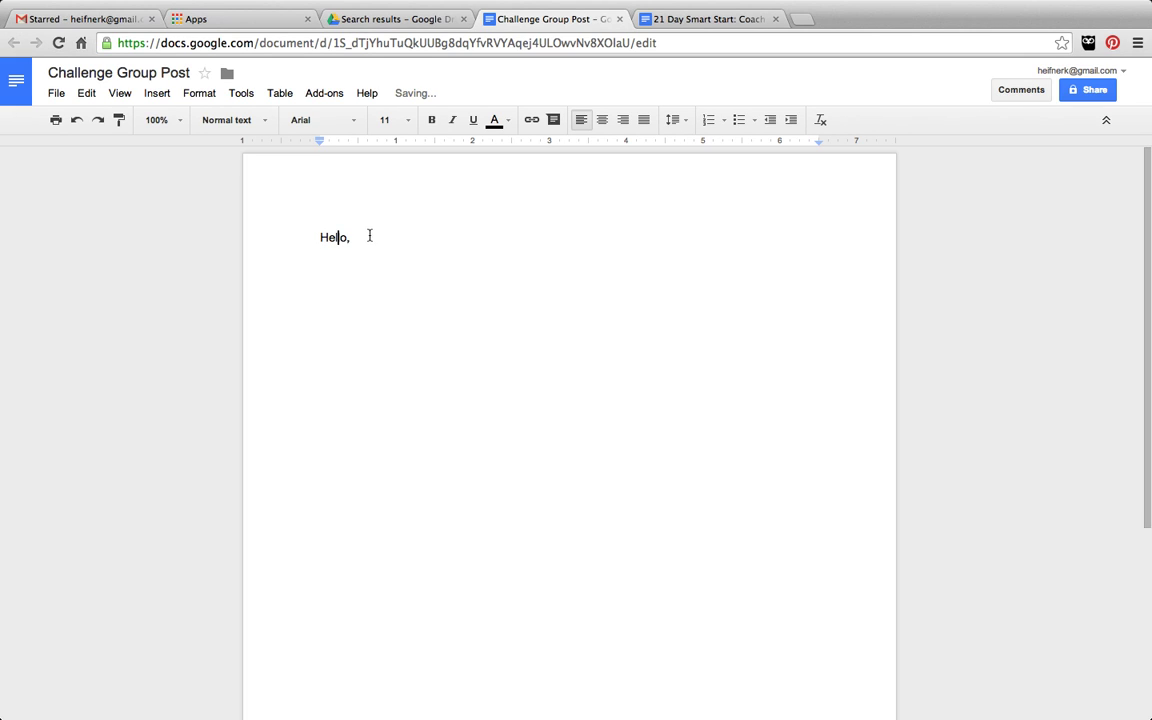
# Step: Set the 'Hello,' greeting's font to Happy Monkey
pyautogui.moveTo(368, 234); pyautogui.dragTo(226, 229)
pyautogui.click(324, 121)
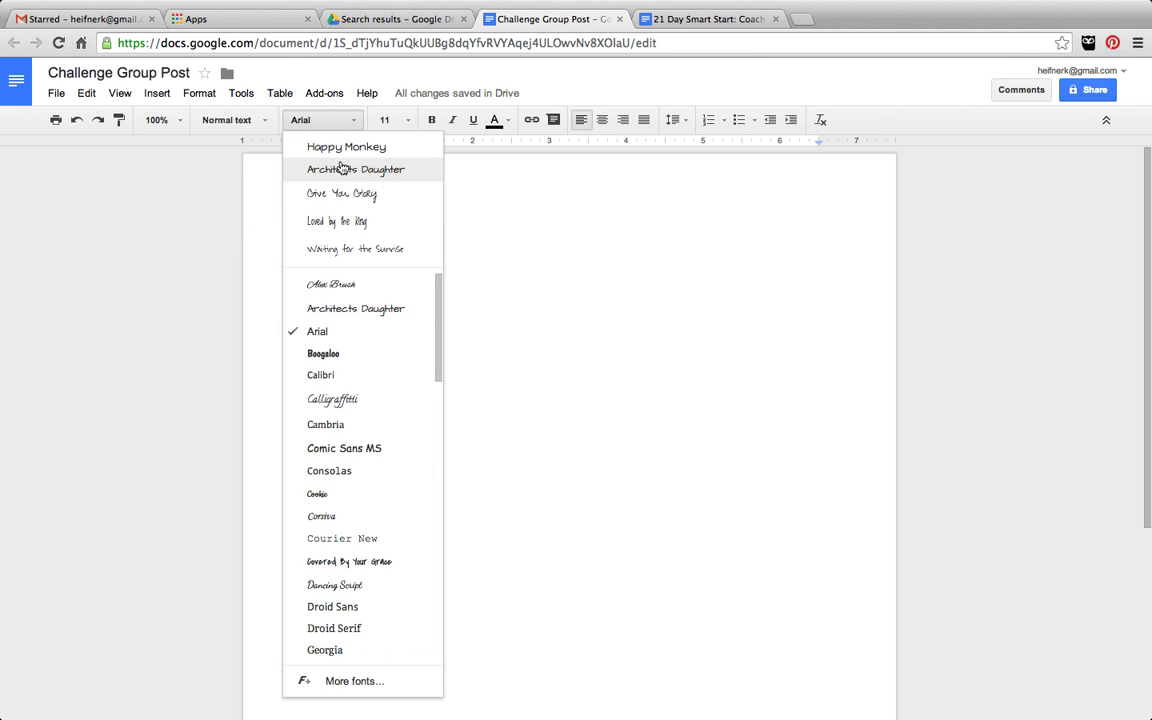
pyautogui.click(329, 147)
pyautogui.click(419, 228)
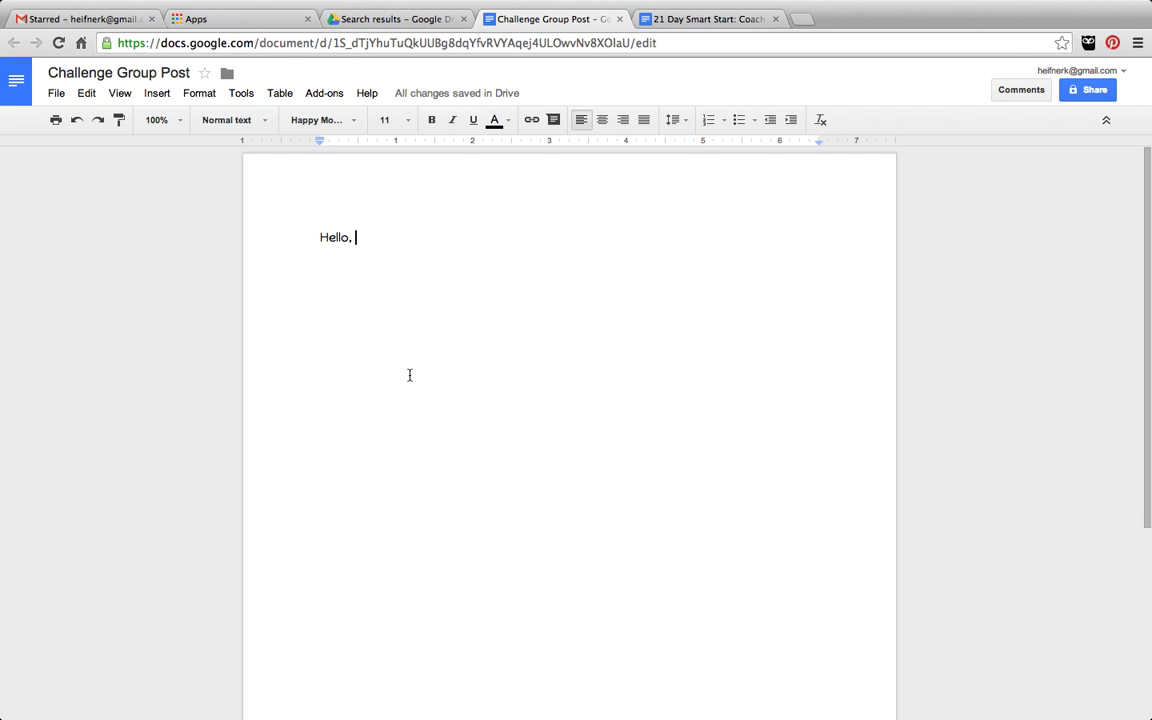
# Step: Insert the uploaded image Summer Sale.jpg after the greeting
pyautogui.click(158, 97)
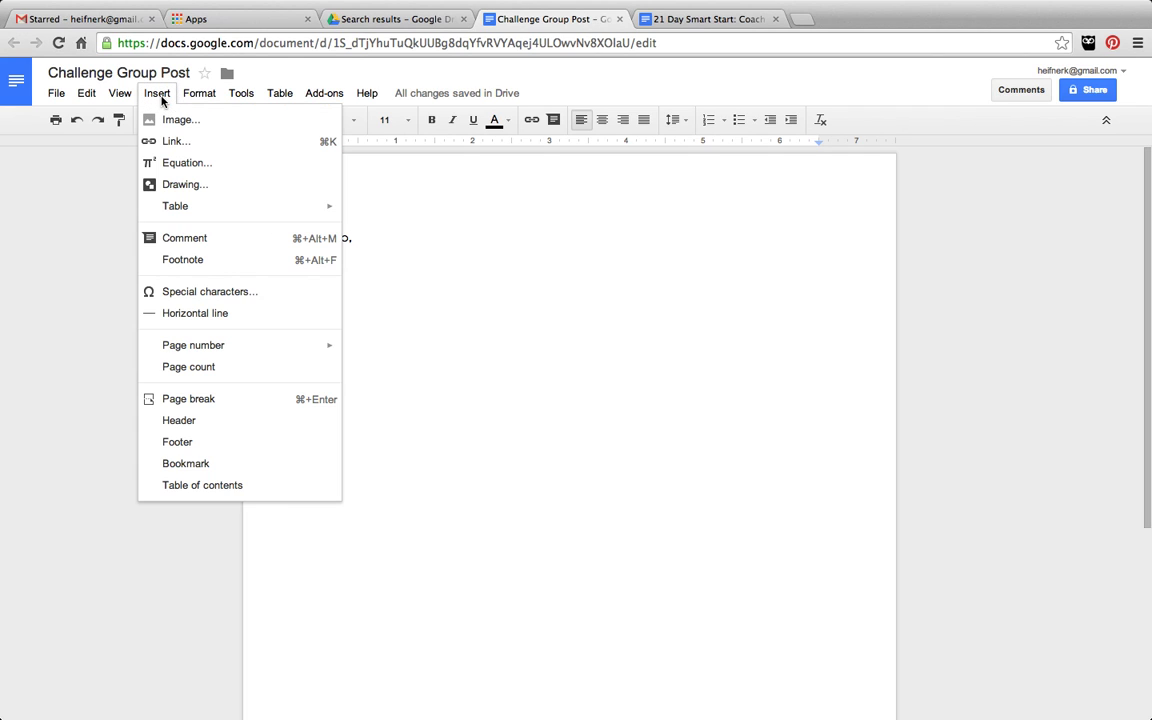
pyautogui.click(170, 121)
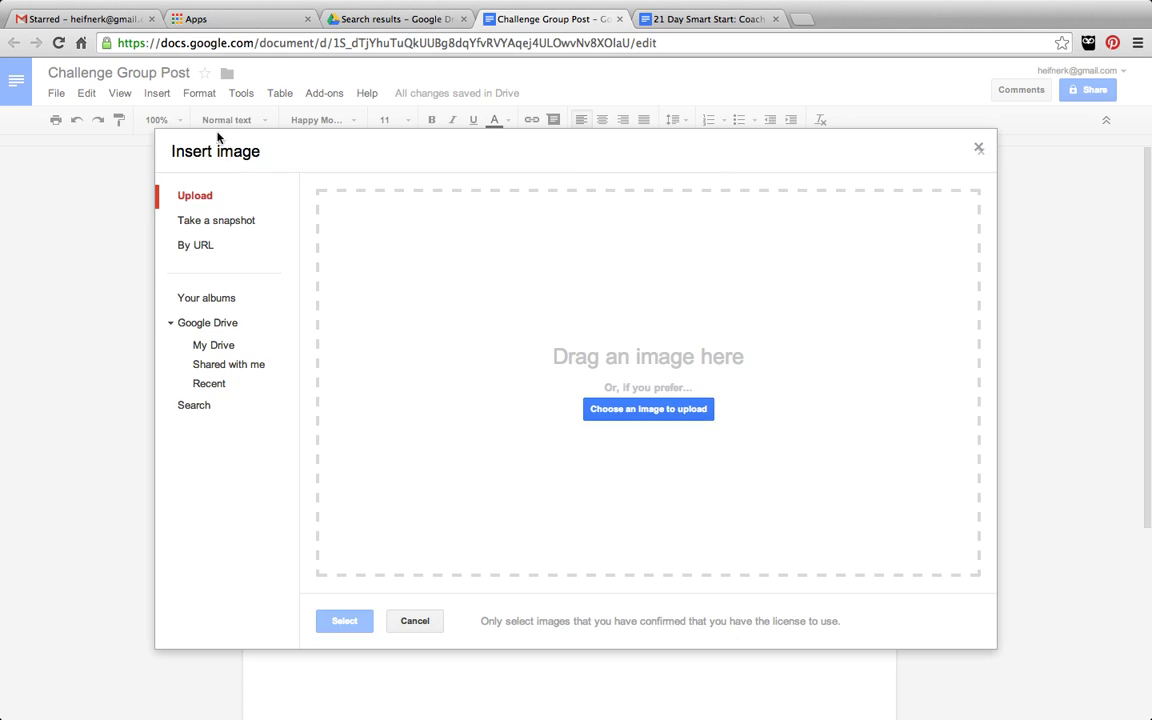
pyautogui.click(658, 408)
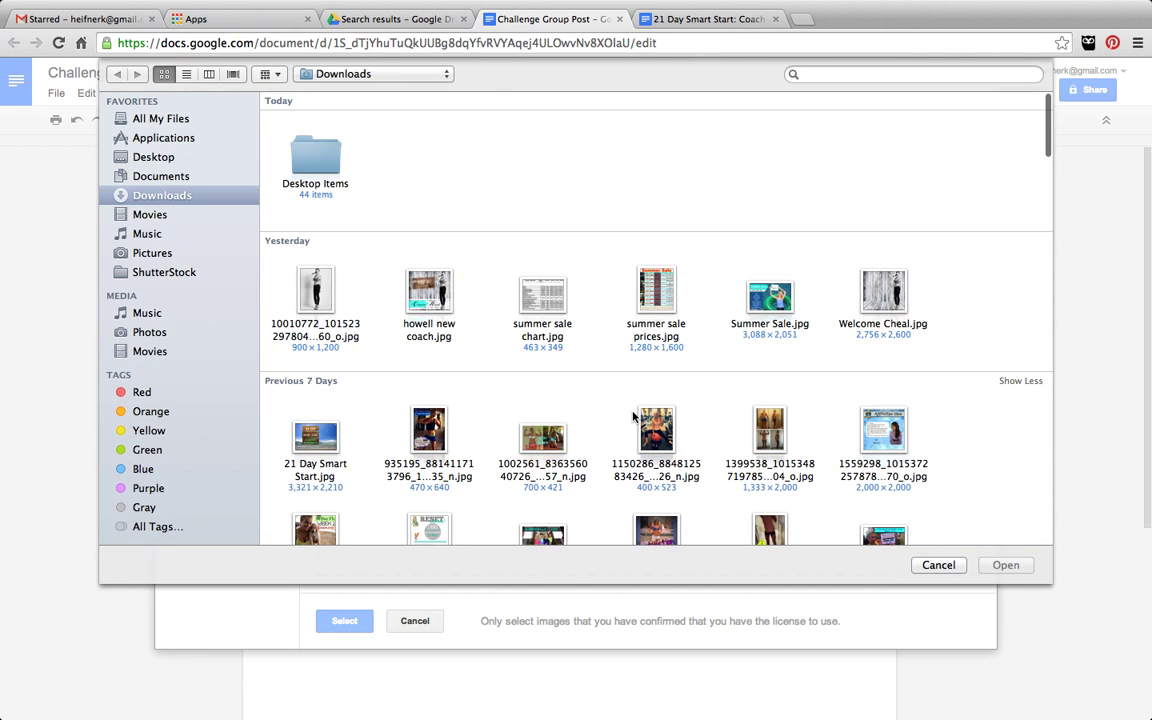
pyautogui.click(548, 300)
pyautogui.click(660, 285)
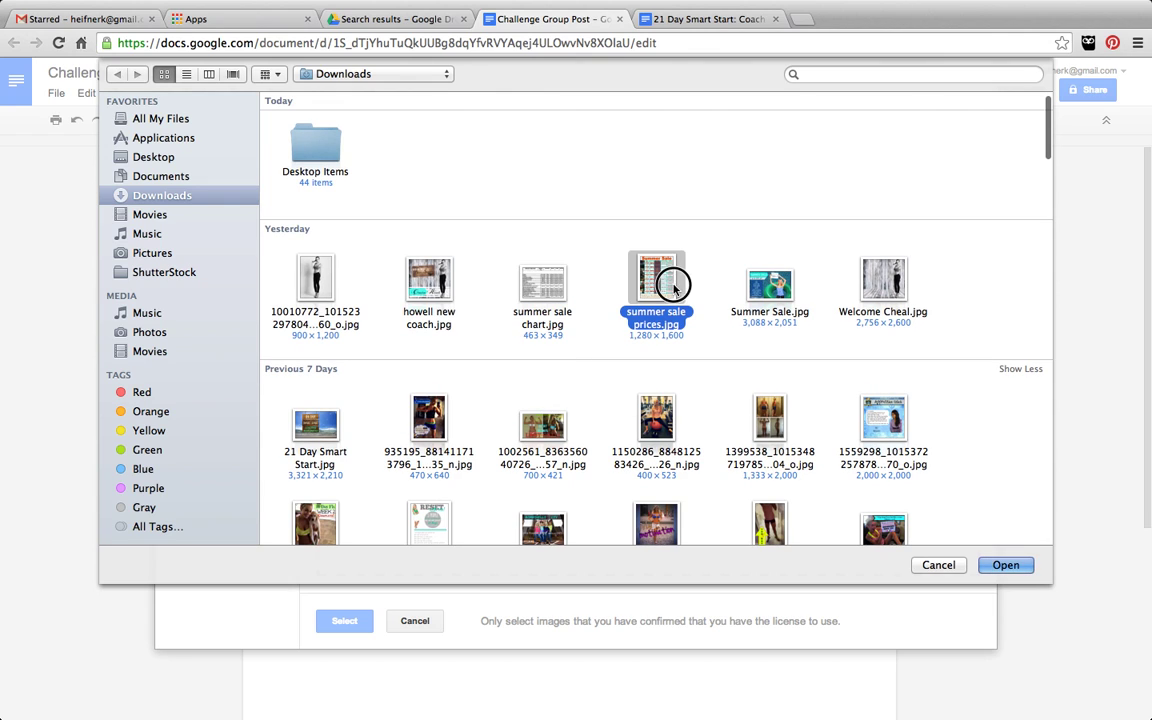
pyautogui.click(772, 287)
pyautogui.click(1008, 566)
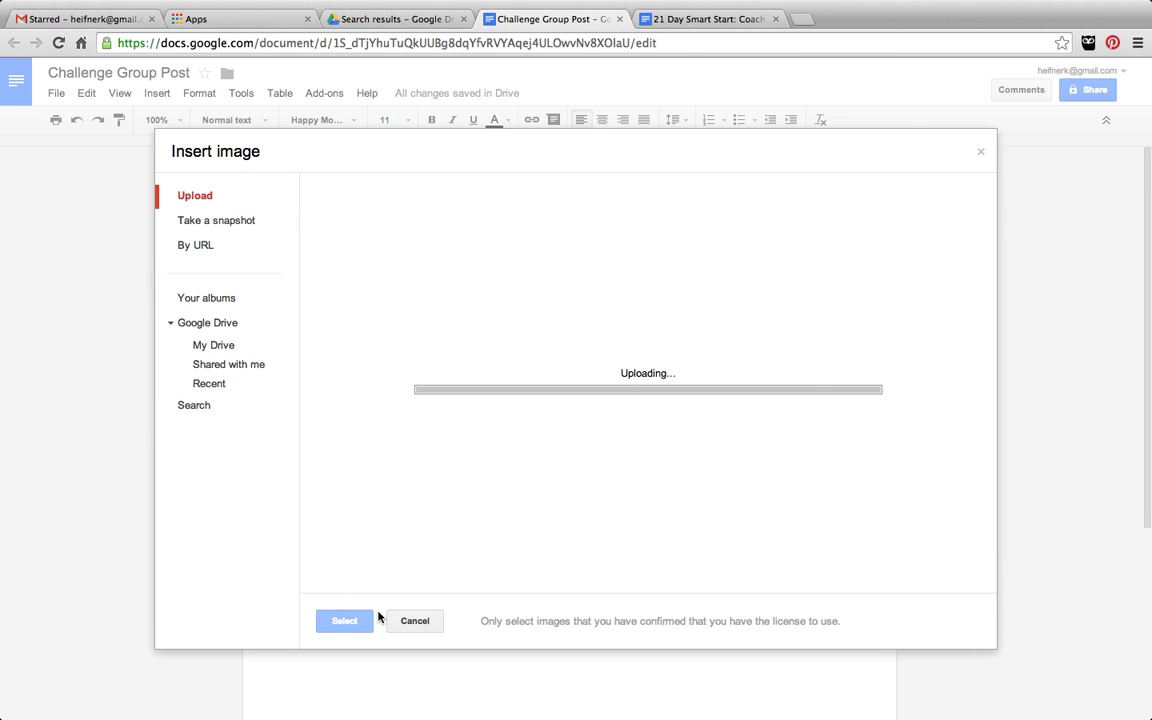
# Step: Shrink the Summer Sale image to about two-thirds of its size
pyautogui.scroll(5, 524, 540)
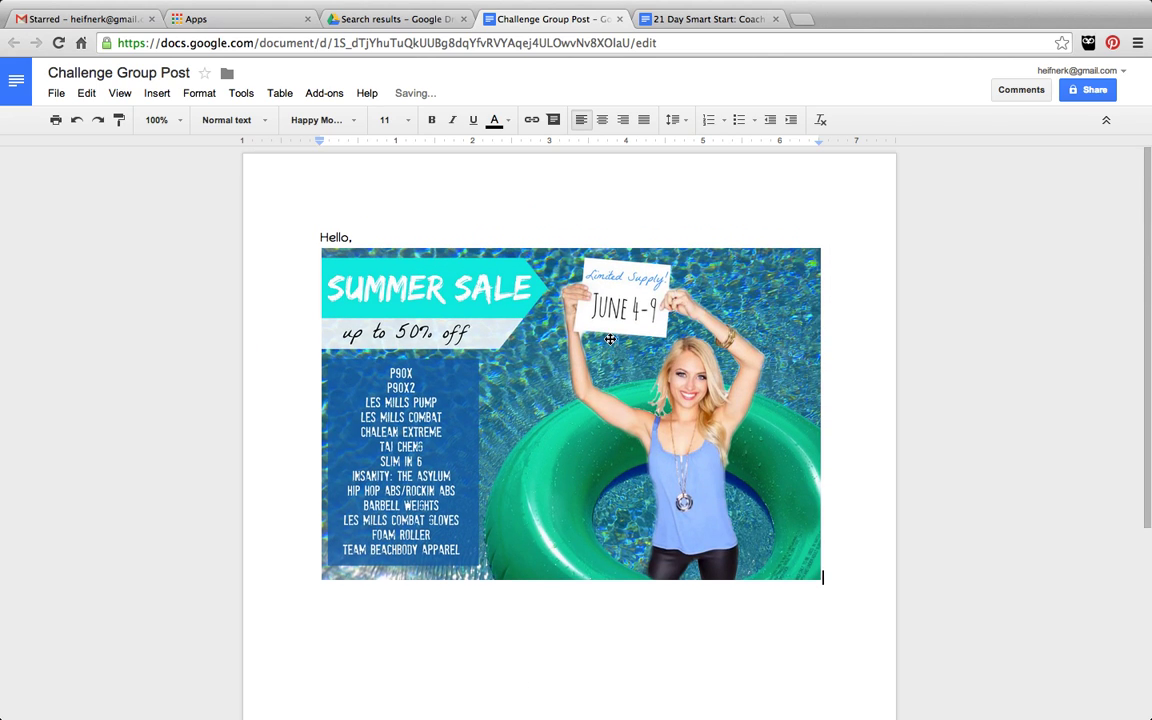
pyautogui.click(549, 306)
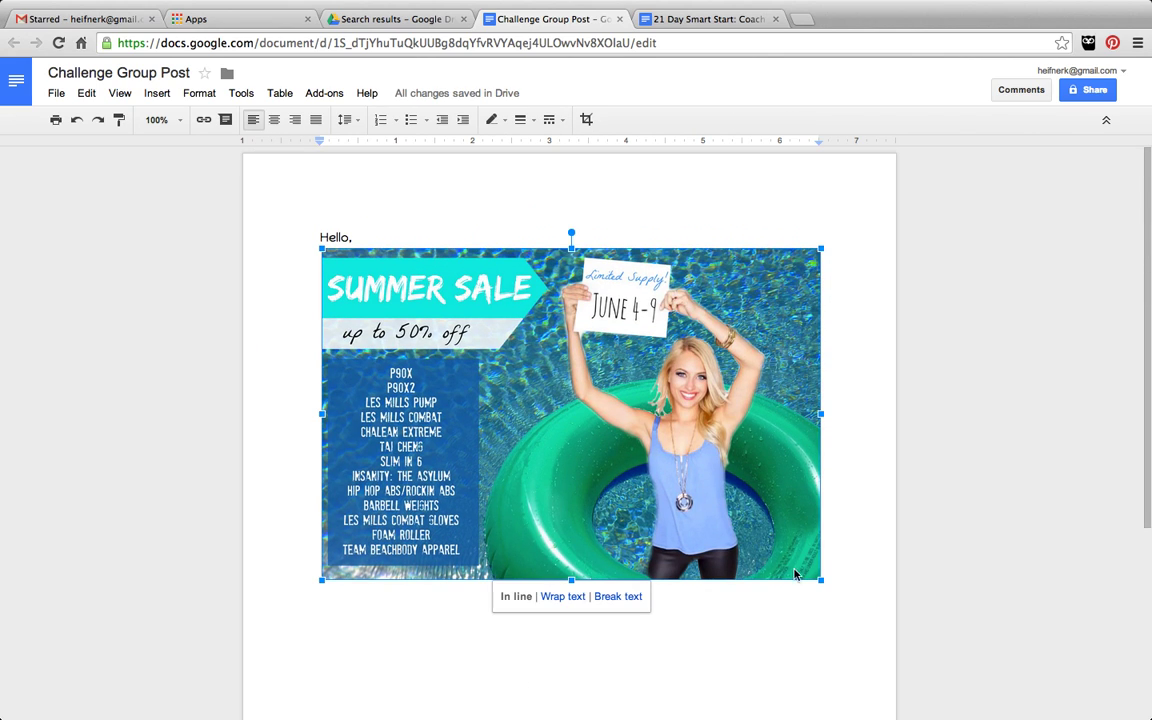
pyautogui.moveTo(816, 577); pyautogui.dragTo(685, 444)
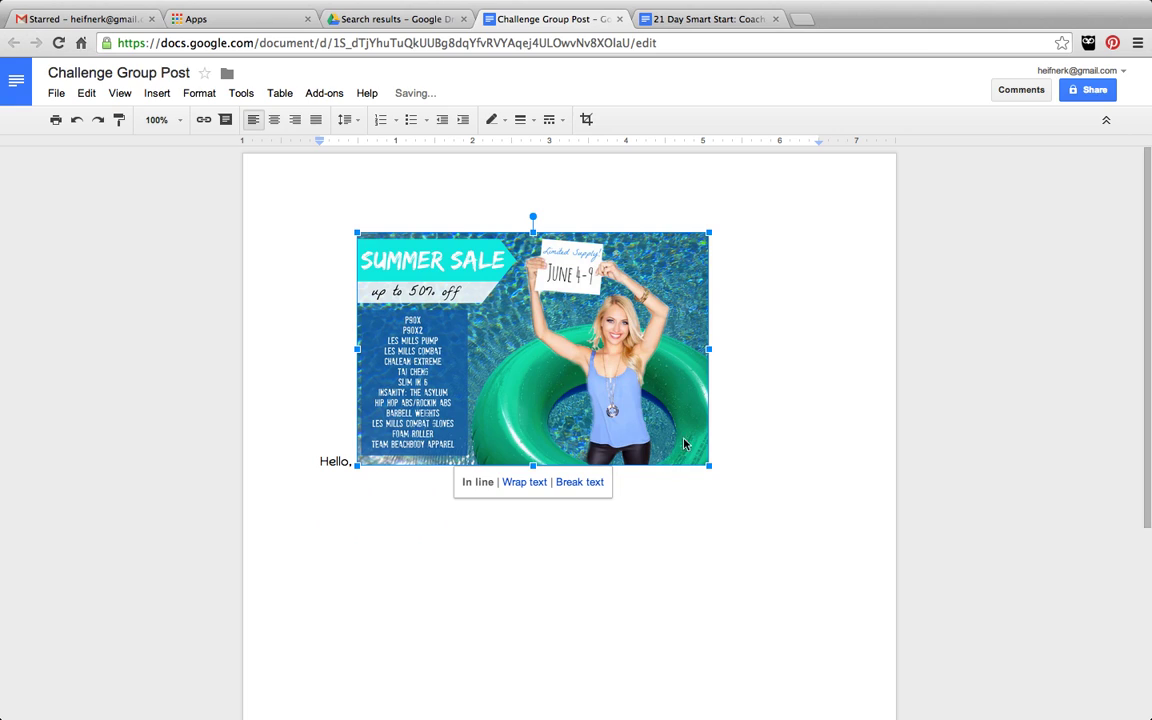
pyautogui.click(784, 378)
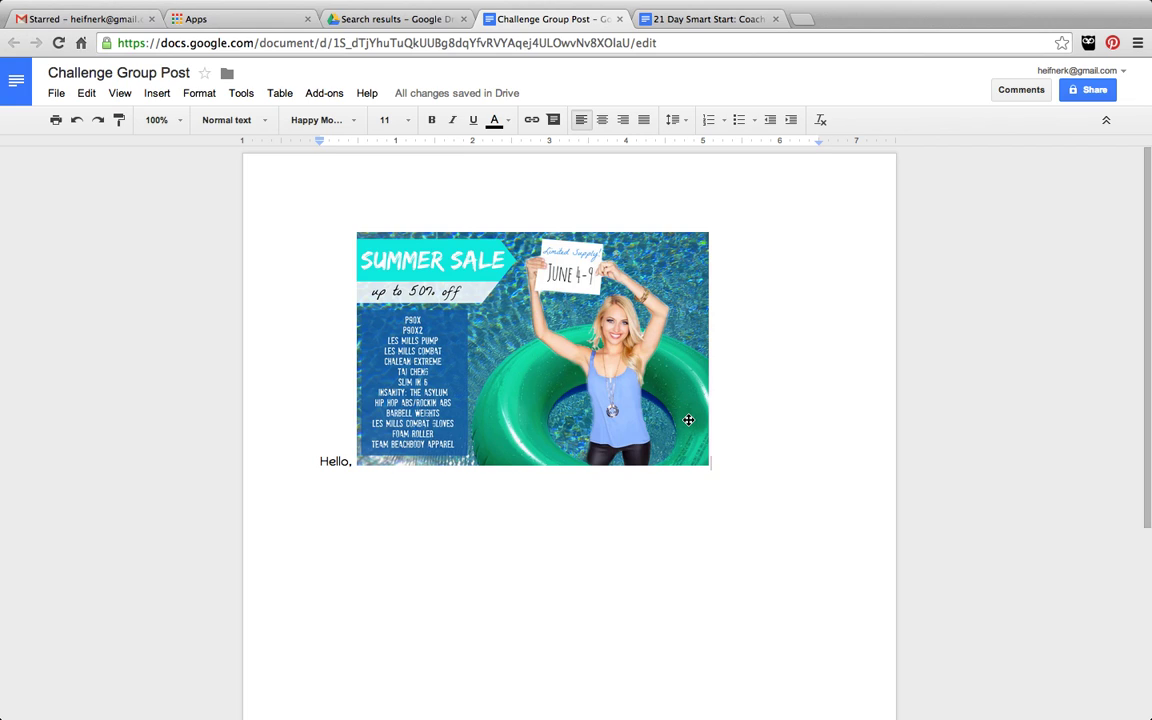
# Step: Set link sharing to 'Anyone with the link' with Can edit access, and select the share link
pyautogui.click(1080, 93)
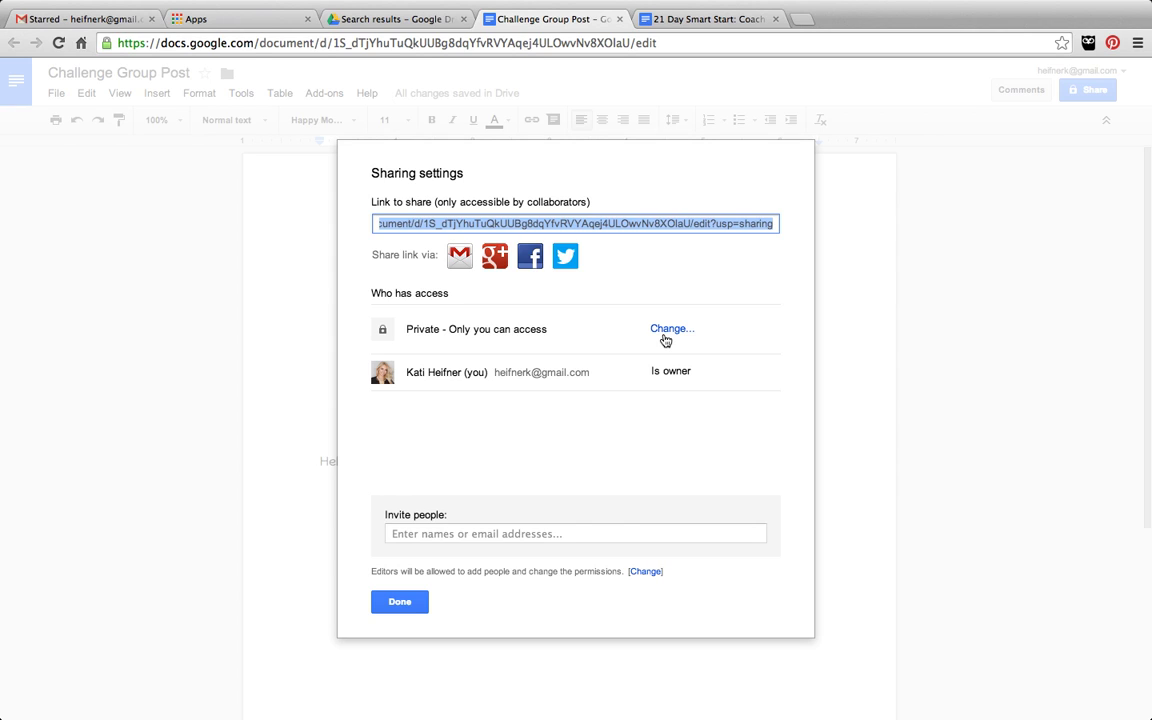
pyautogui.click(666, 338)
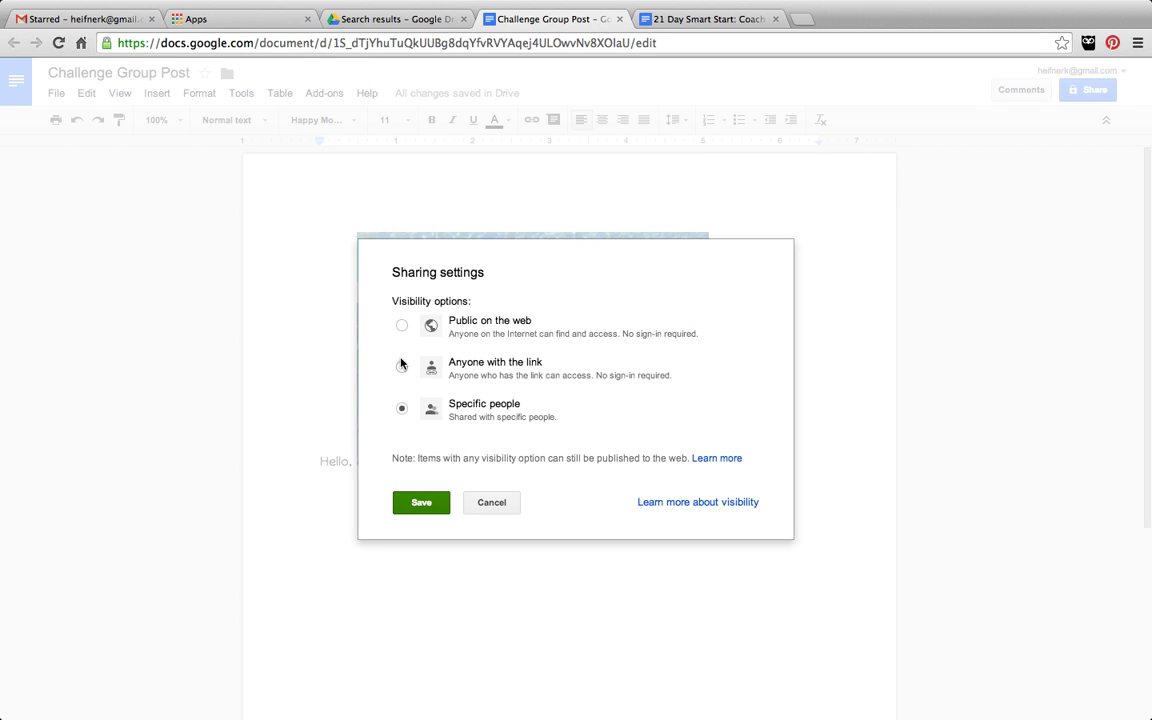
pyautogui.click(402, 326)
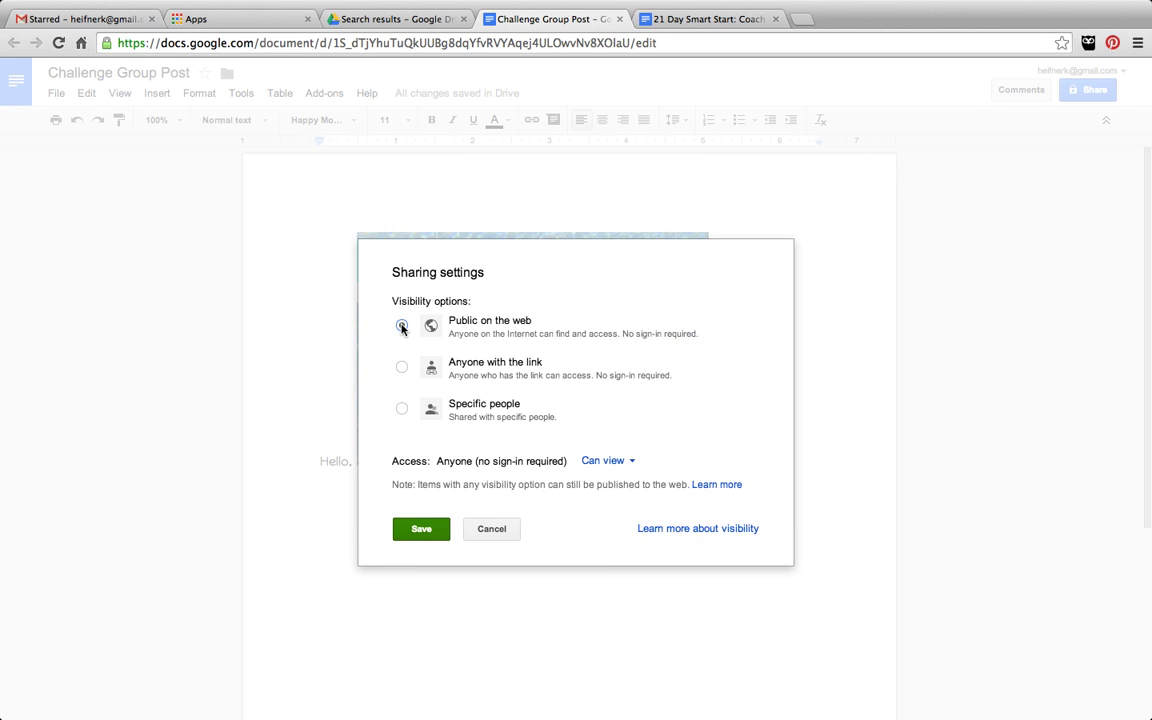
pyautogui.click(402, 367)
pyautogui.click(622, 468)
pyautogui.click(628, 400)
pyautogui.click(428, 532)
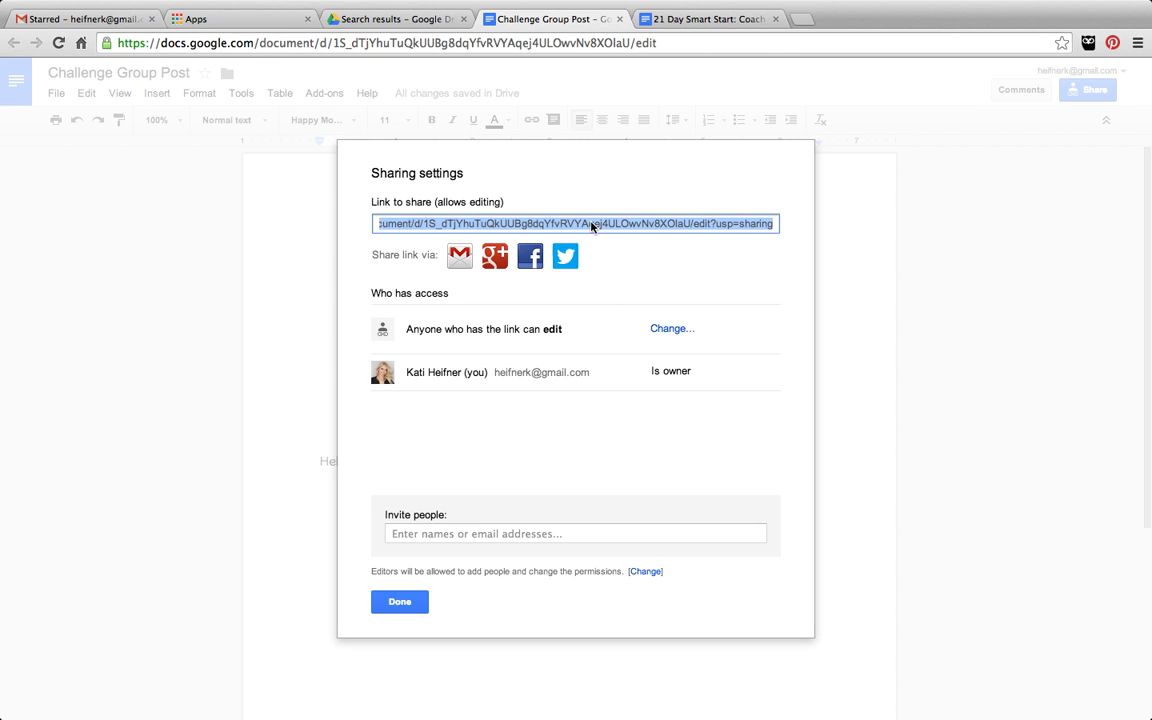
pyautogui.click(504, 225)
# Step: Paste a collaborator's e-mail with Can comment access, then cancel the invite and close sharing
pyautogui.click(459, 533)
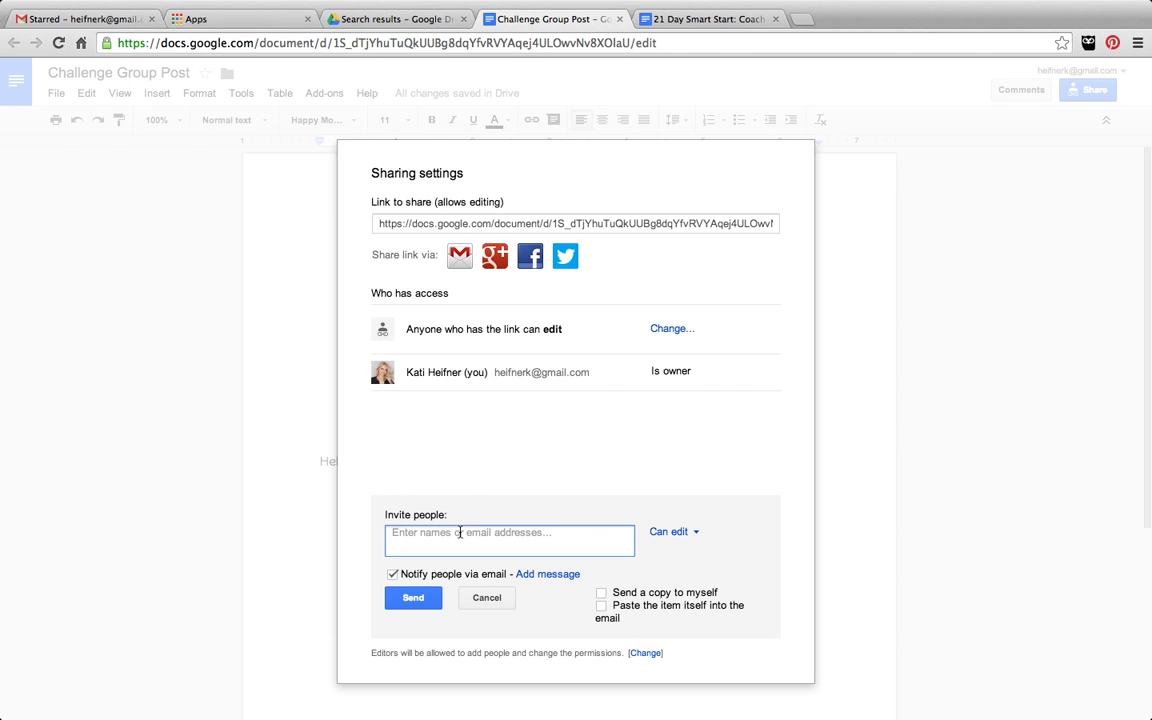
pyautogui.press('super+v')
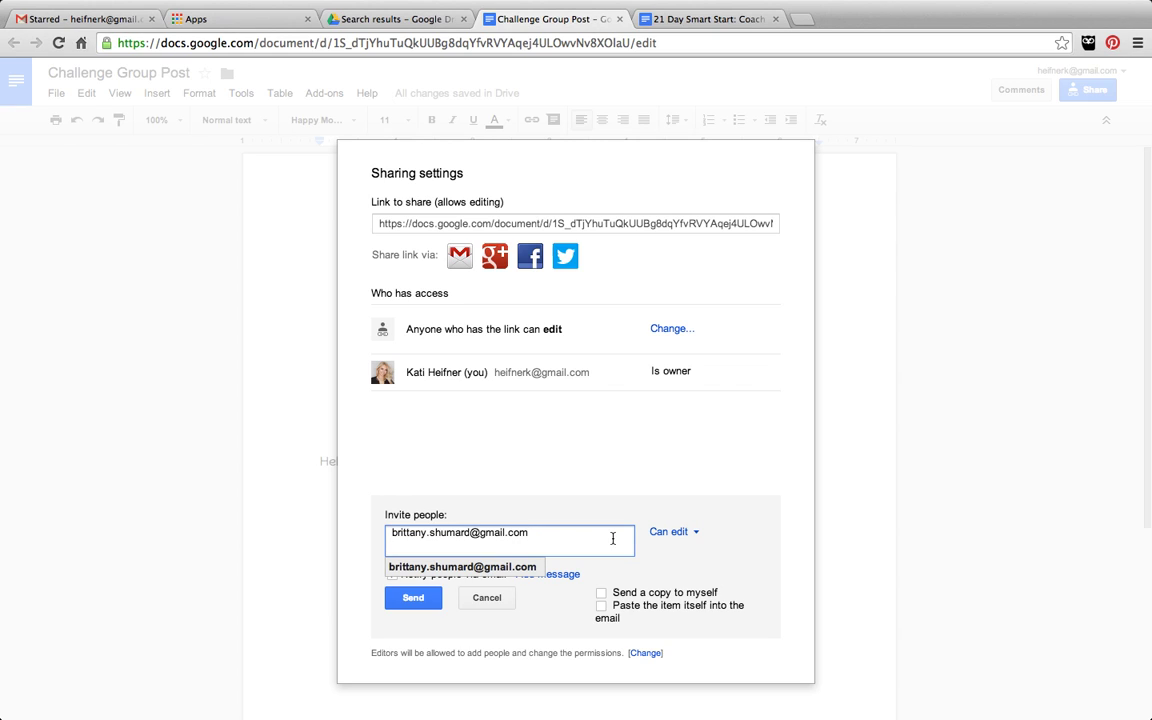
pyautogui.click(684, 535)
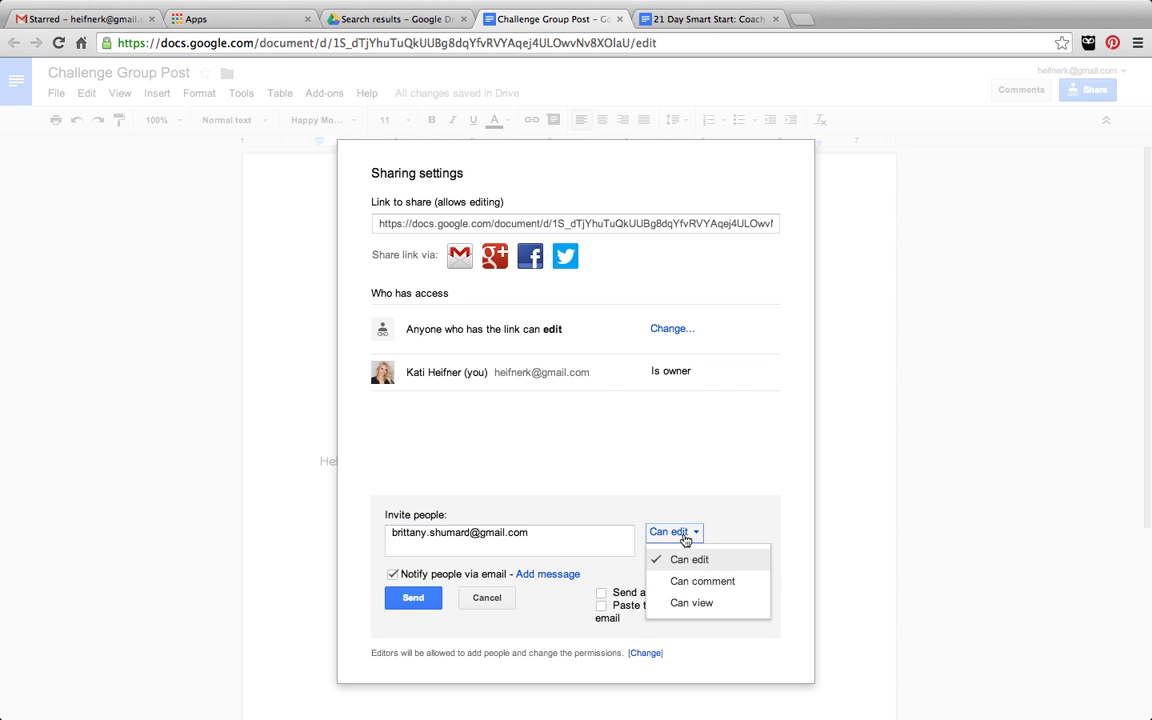
pyautogui.click(718, 586)
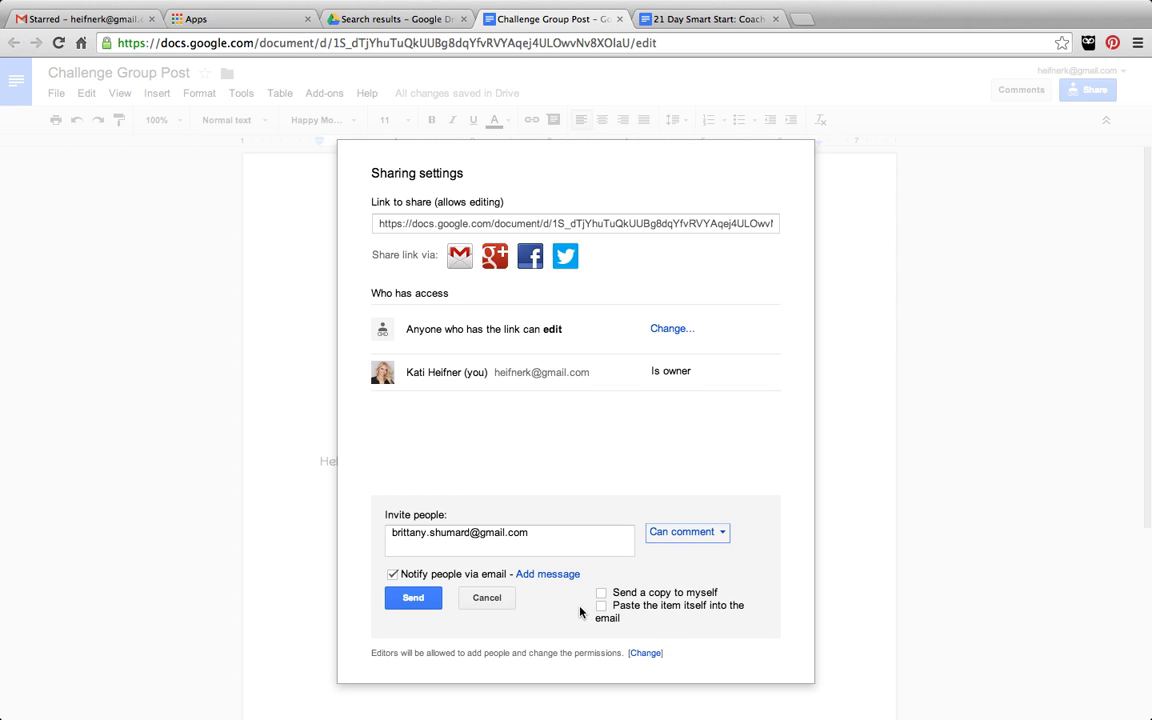
pyautogui.click(497, 598)
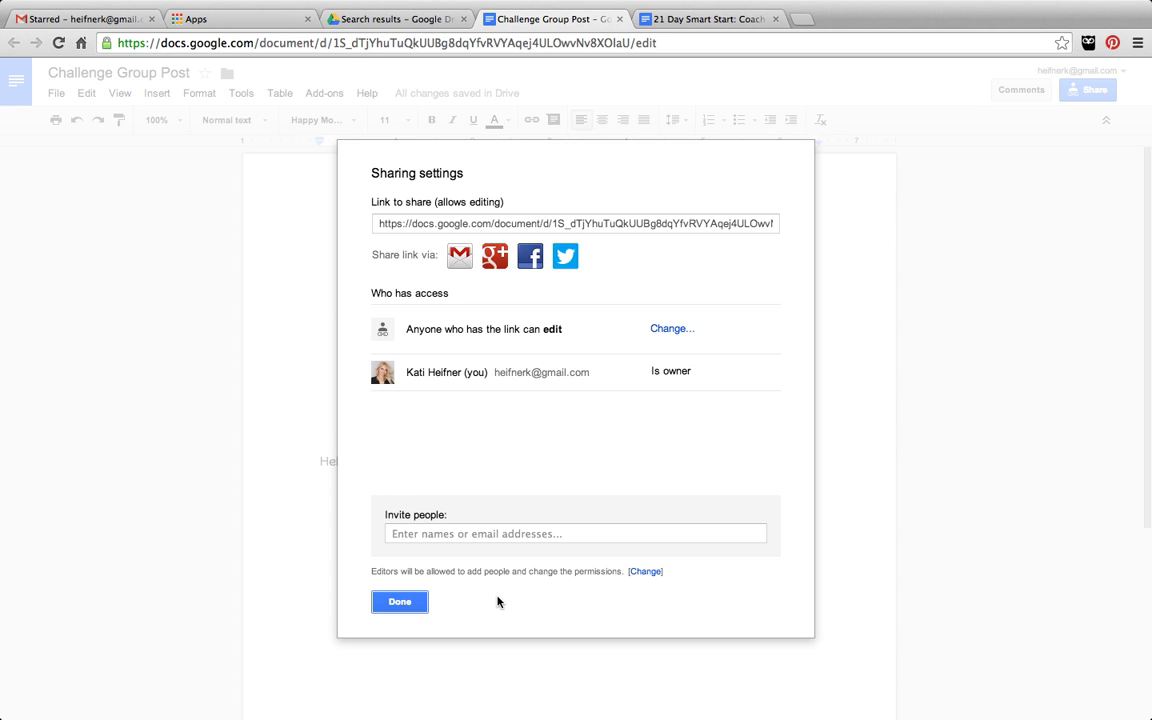
pyautogui.click(405, 601)
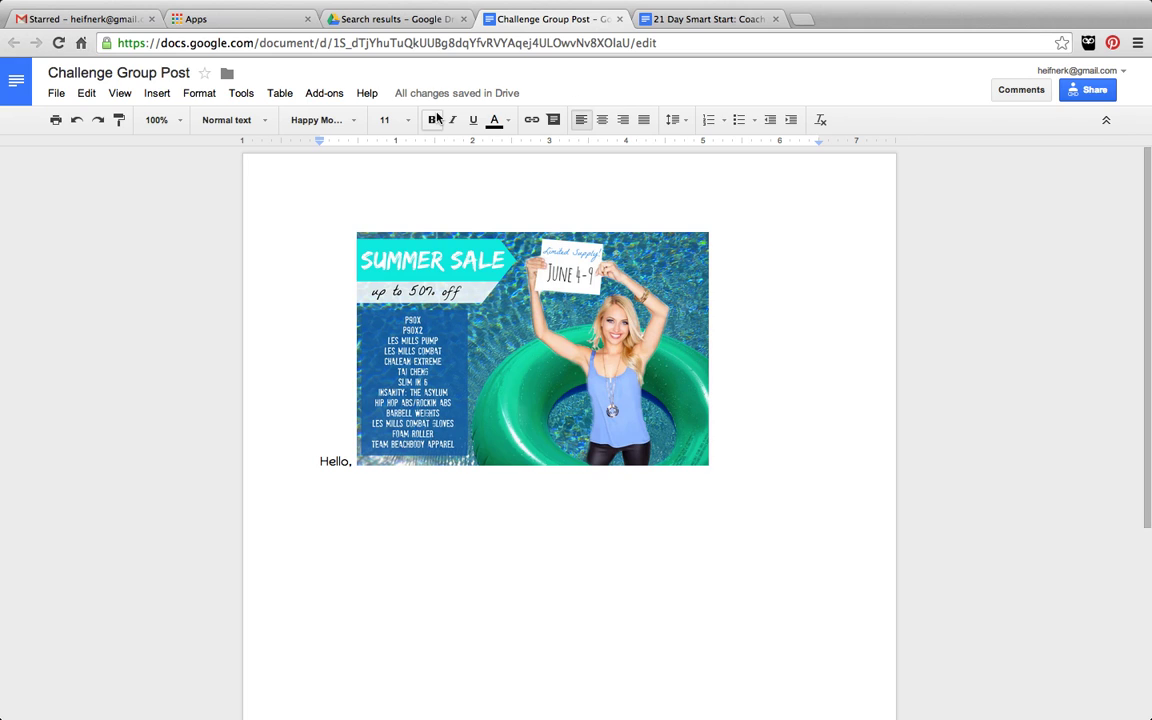
# Step: Close the document and open the starred 'Kati's Example Follow Up List' spreadsheet from Drive
pyautogui.click(620, 20)
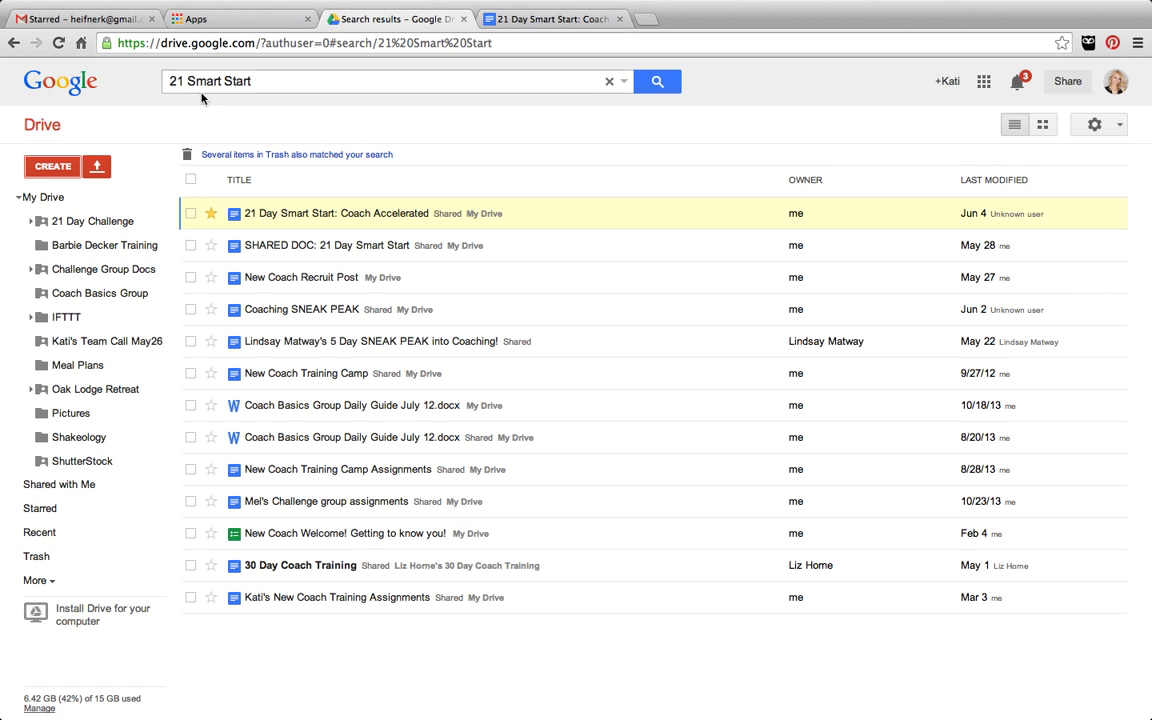
pyautogui.click(96, 166)
pyautogui.click(63, 168)
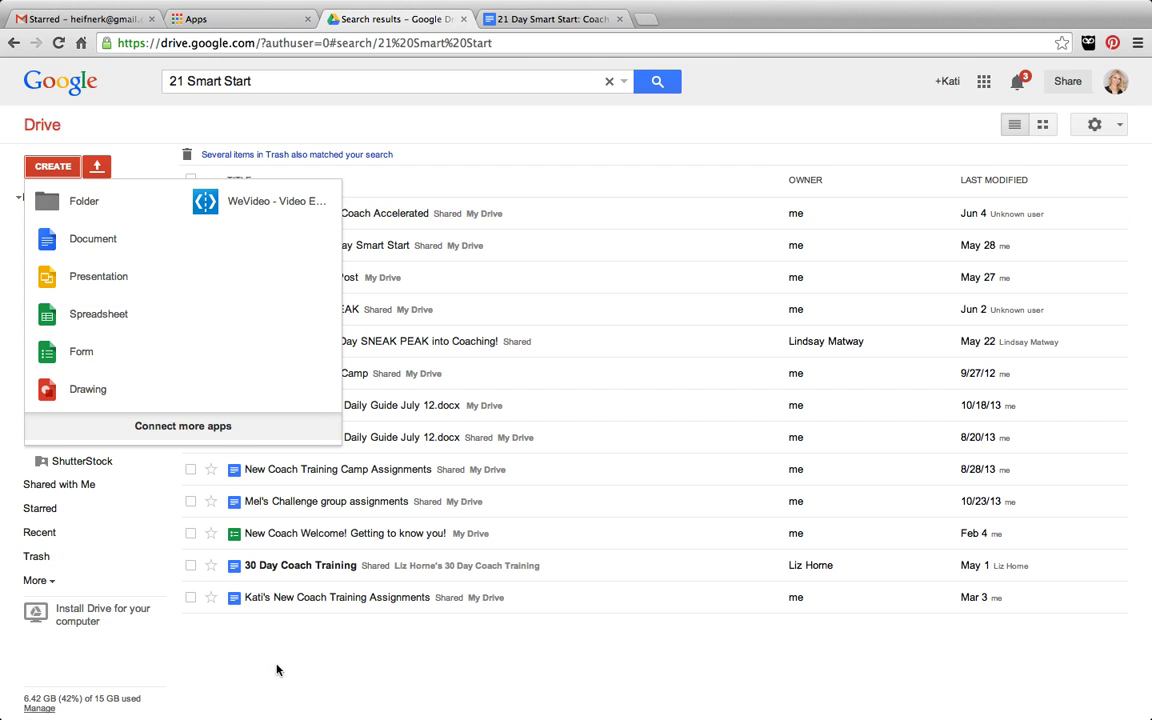
pyautogui.click(262, 605)
pyautogui.click(57, 509)
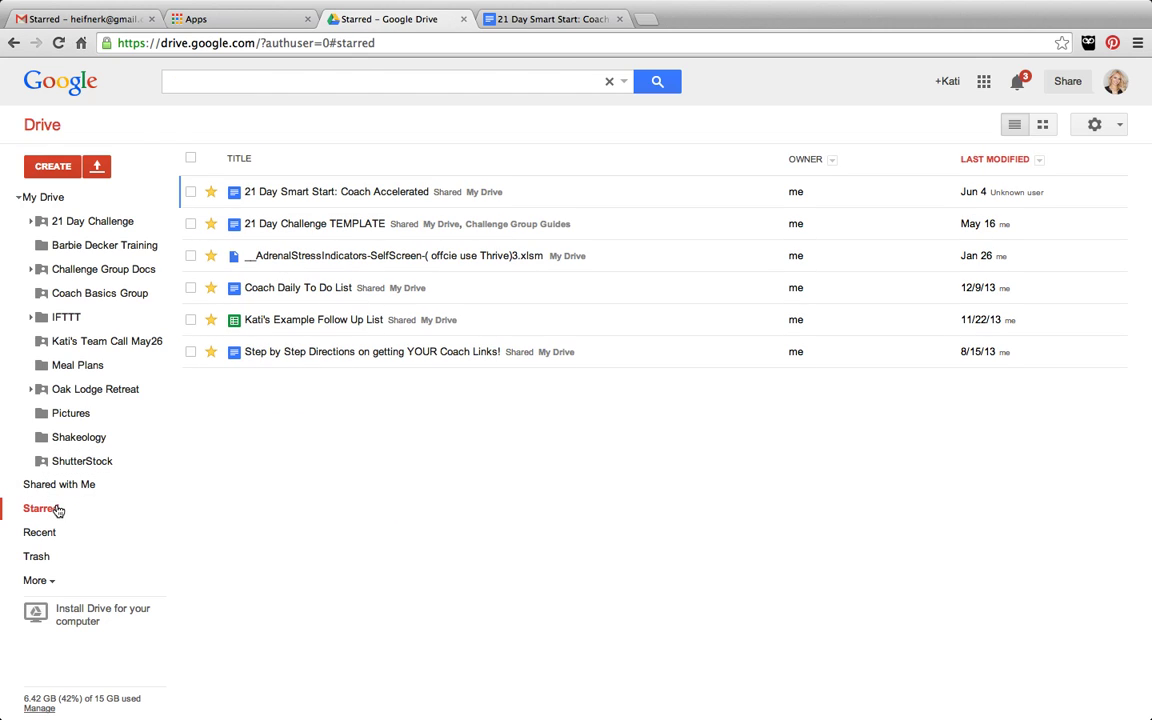
pyautogui.click(329, 330)
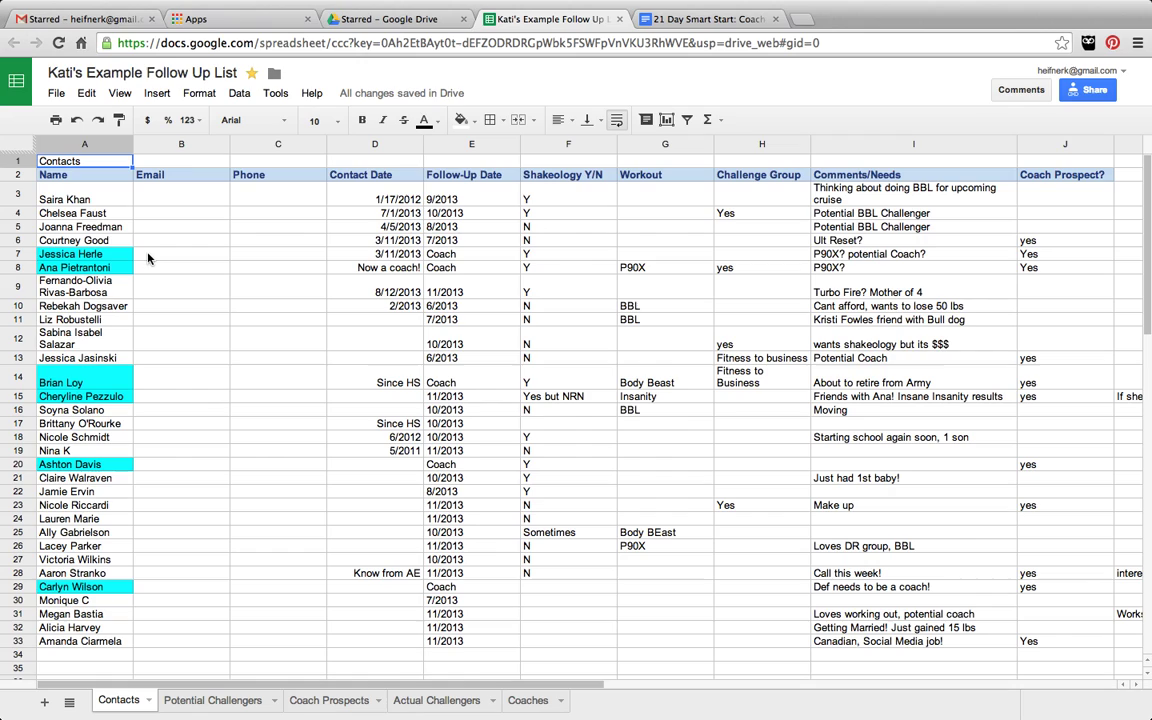
pyautogui.click(88, 174)
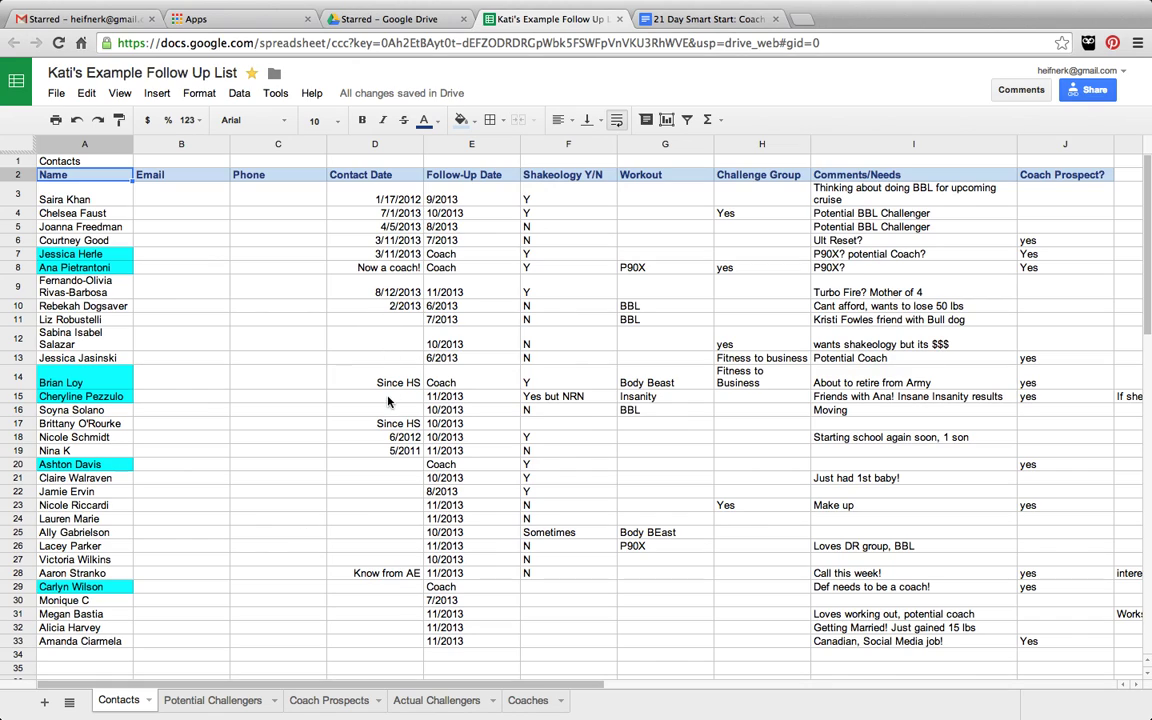
pyautogui.click(484, 296)
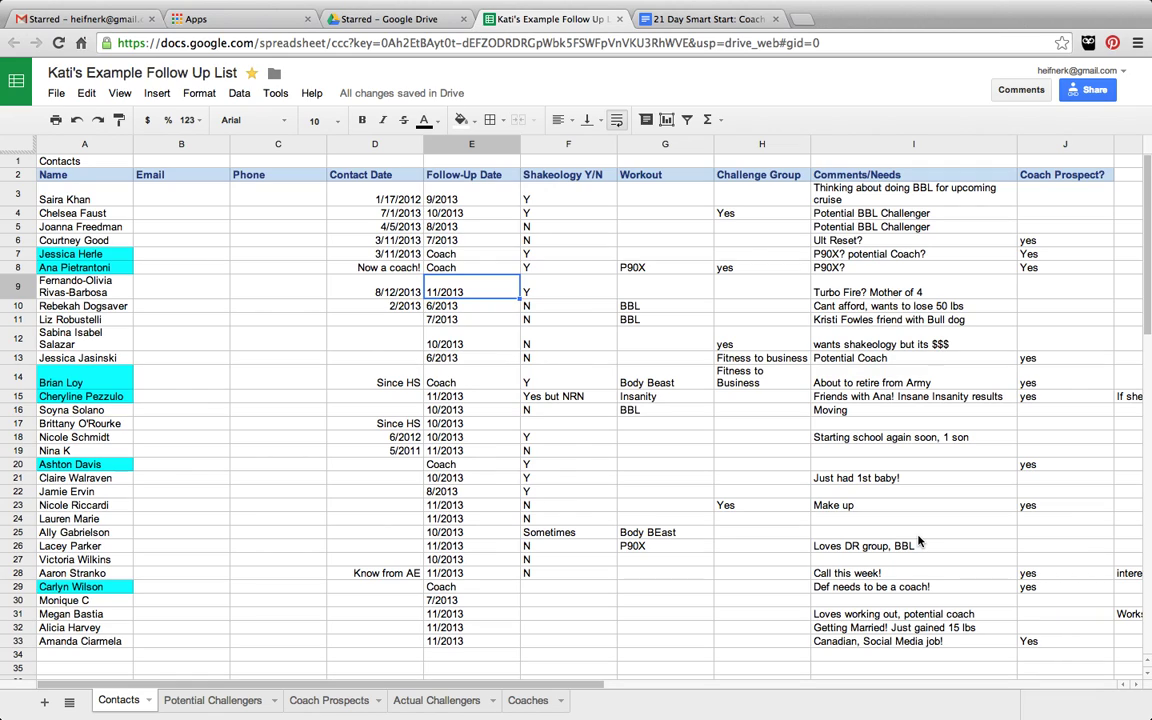
pyautogui.click(1052, 400)
pyautogui.press('Right')
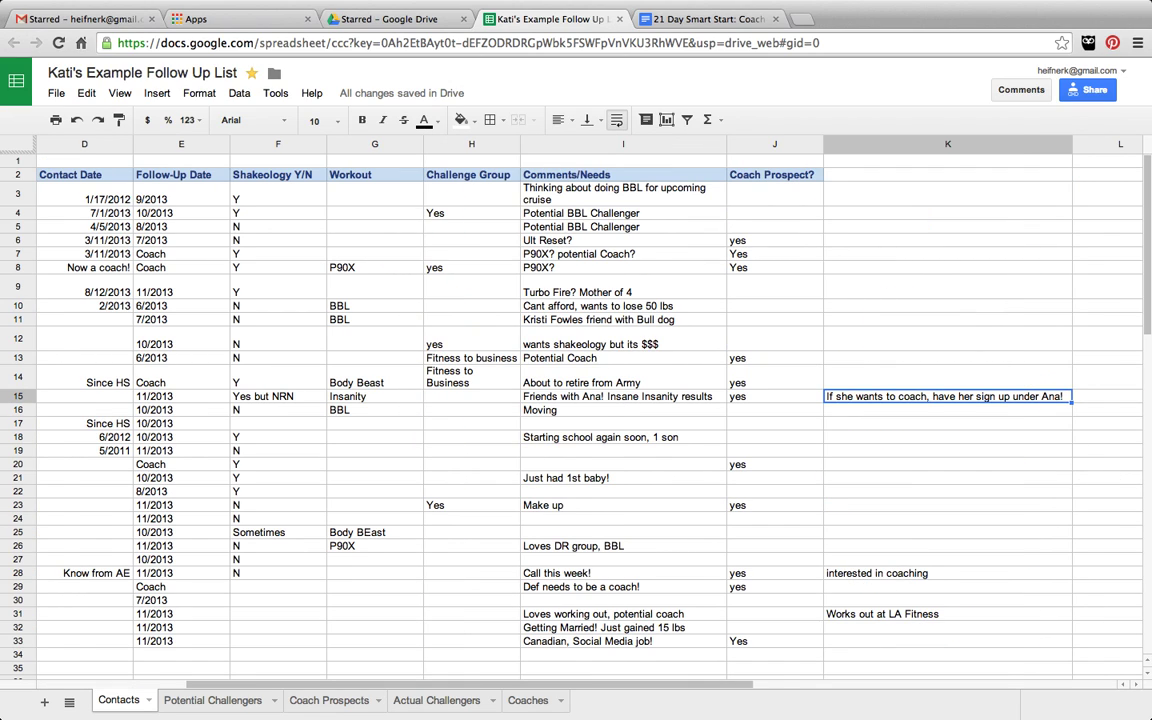
pyautogui.click(775, 396)
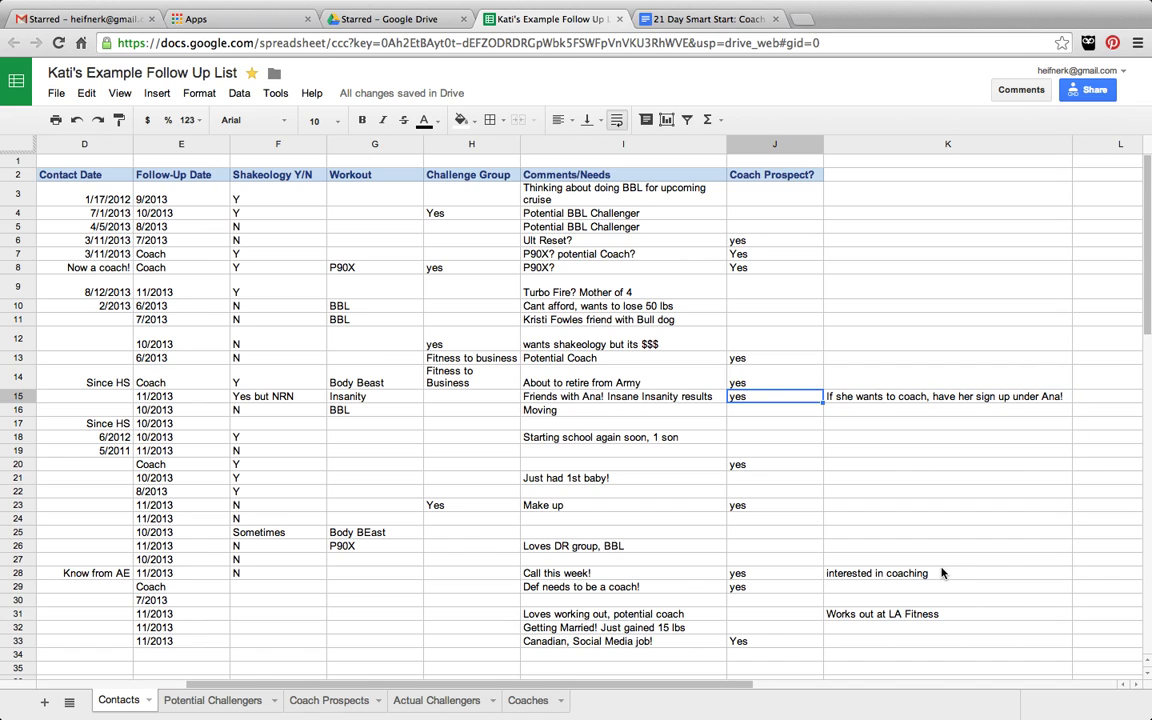
pyautogui.press('Left')
pyautogui.press('Left')
pyautogui.press('Left')
pyautogui.press('Left')
pyautogui.press('Left')
pyautogui.press('Left')
pyautogui.press('Left')
pyautogui.press('Left')
pyautogui.press('Left')
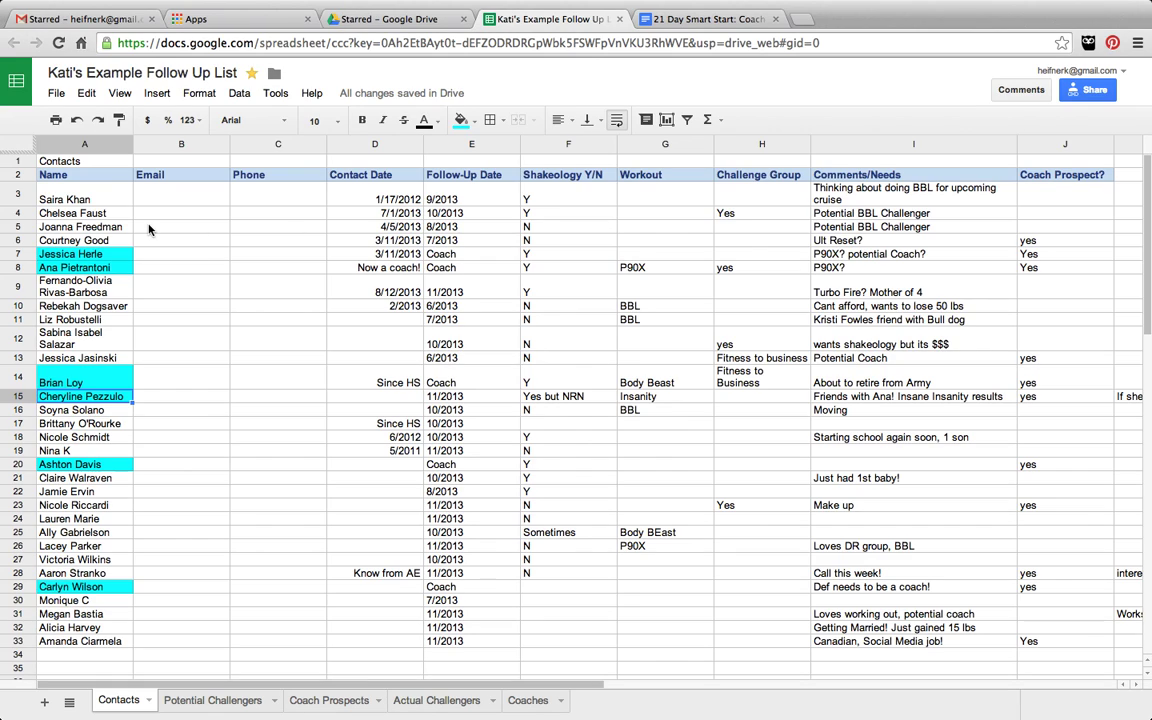
# Step: Give name cells A13 and A14 a dark cornflower blue fill
pyautogui.click(85, 590)
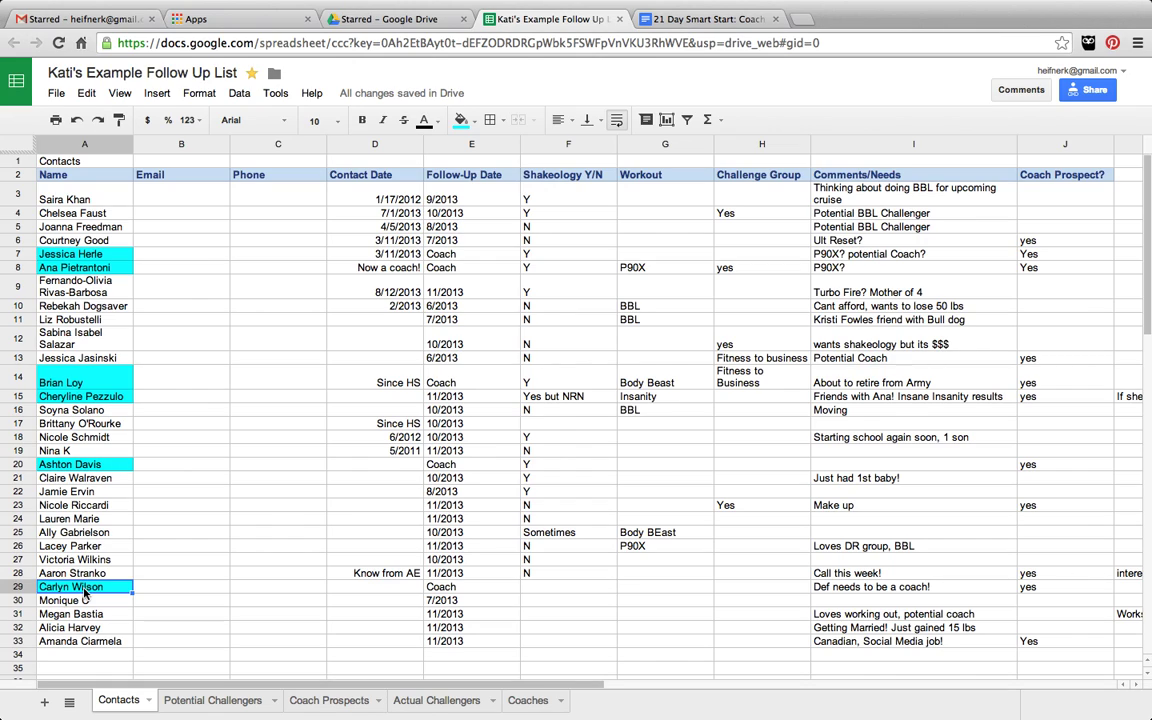
pyautogui.click(85, 358)
pyautogui.click(461, 119)
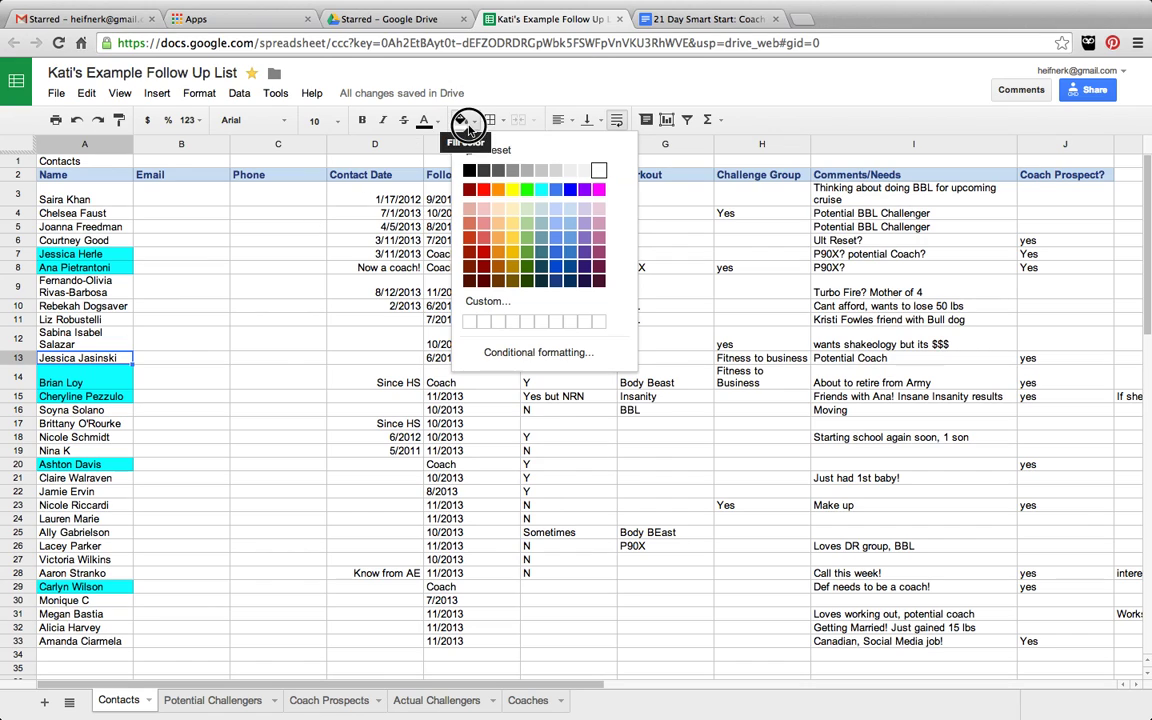
pyautogui.click(557, 254)
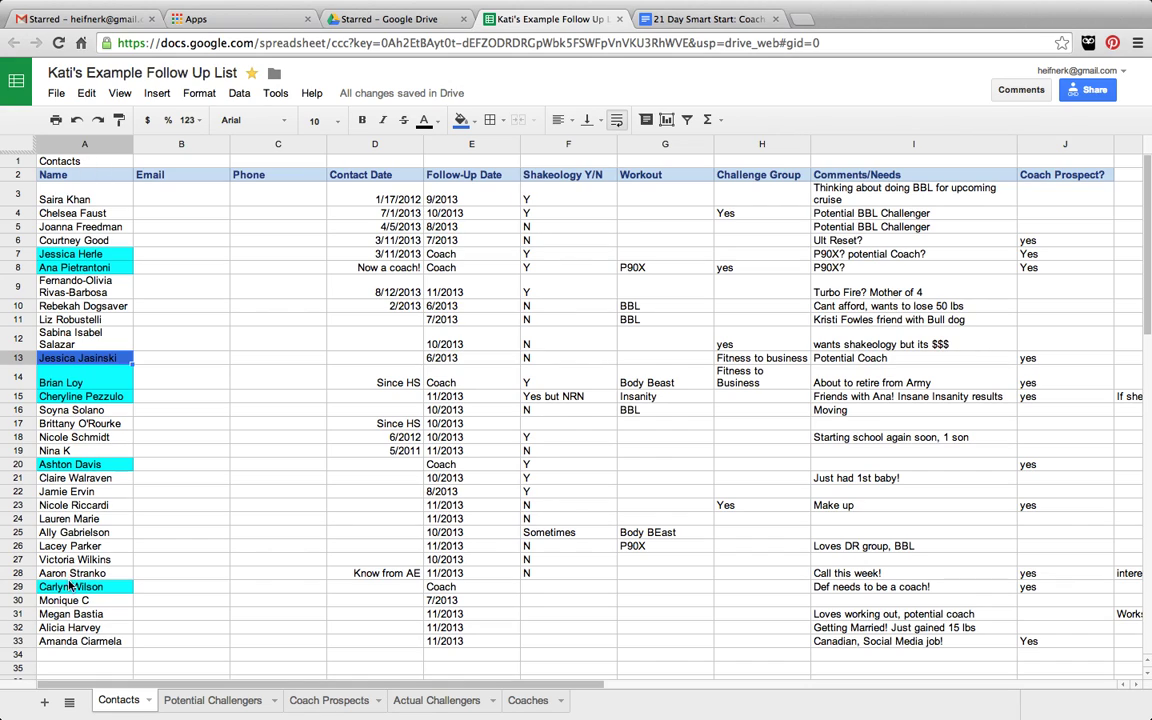
pyautogui.click(90, 389)
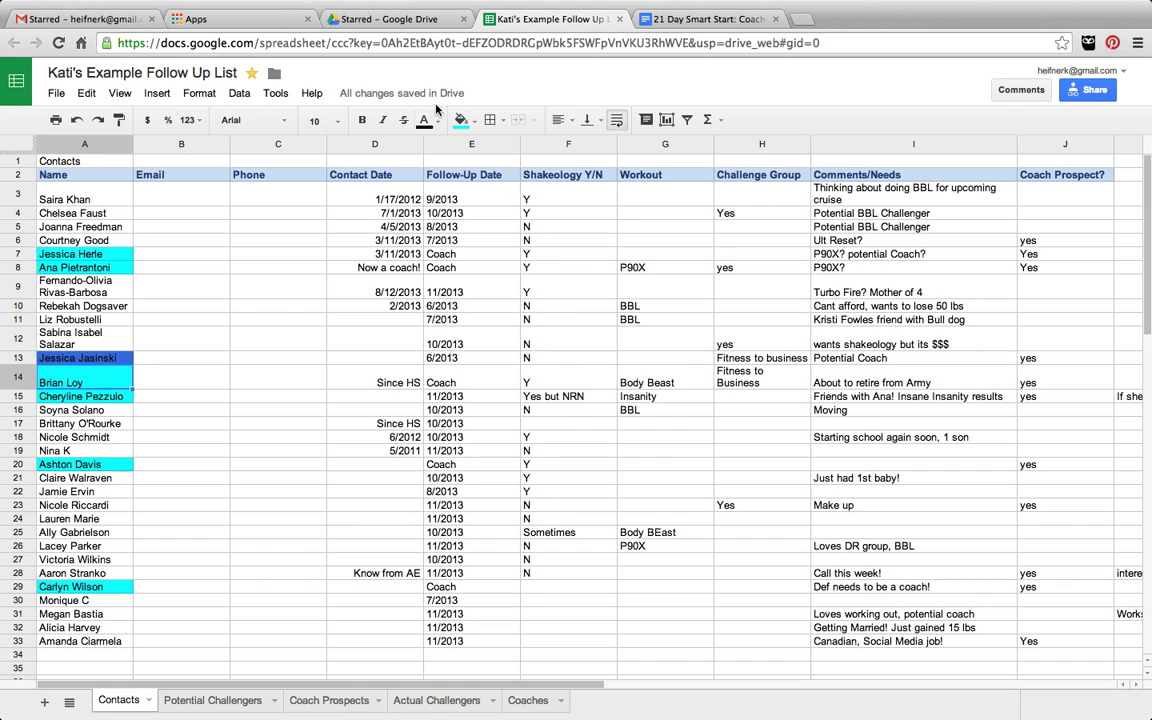
pyautogui.click(461, 119)
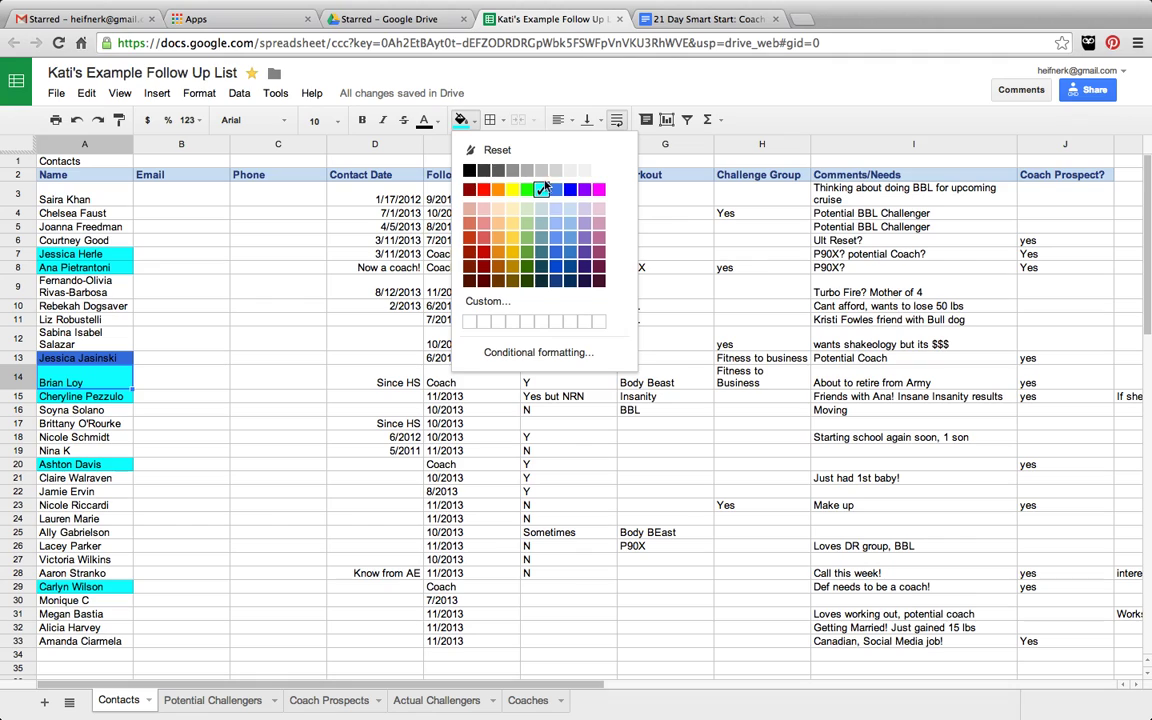
pyautogui.click(556, 250)
pyautogui.click(181, 377)
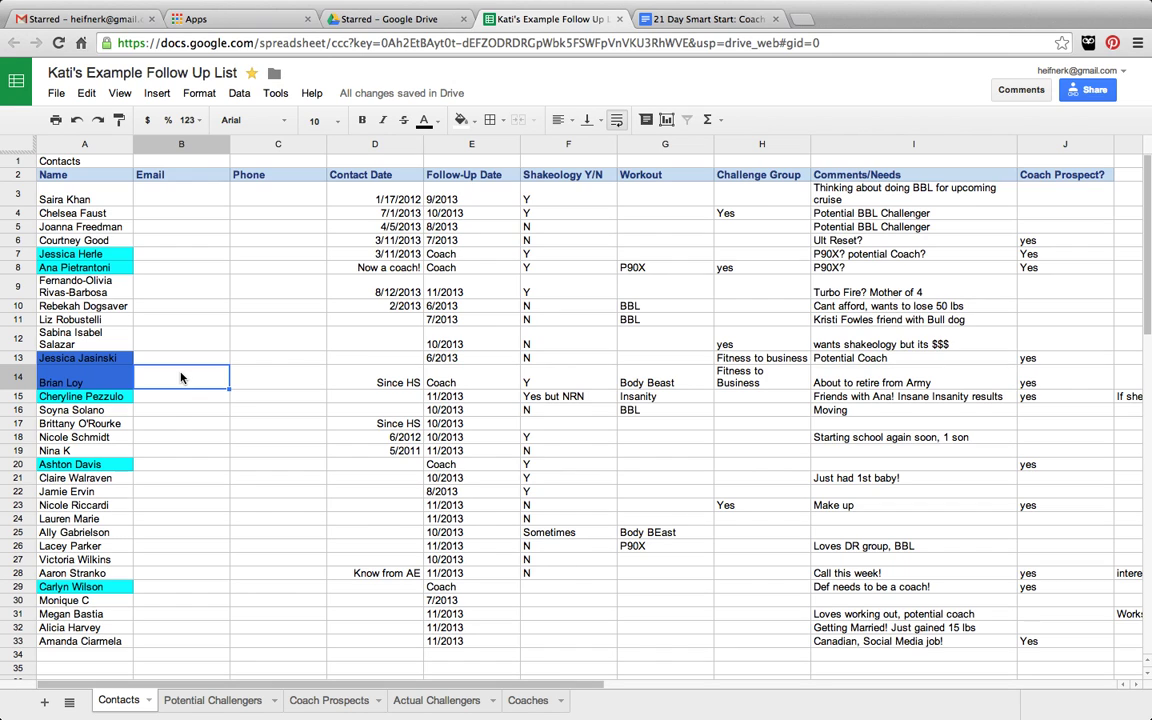
# Step: Review who can access the follow-up spreadsheet, then close its tab to return to Drive
pyautogui.click(1093, 89)
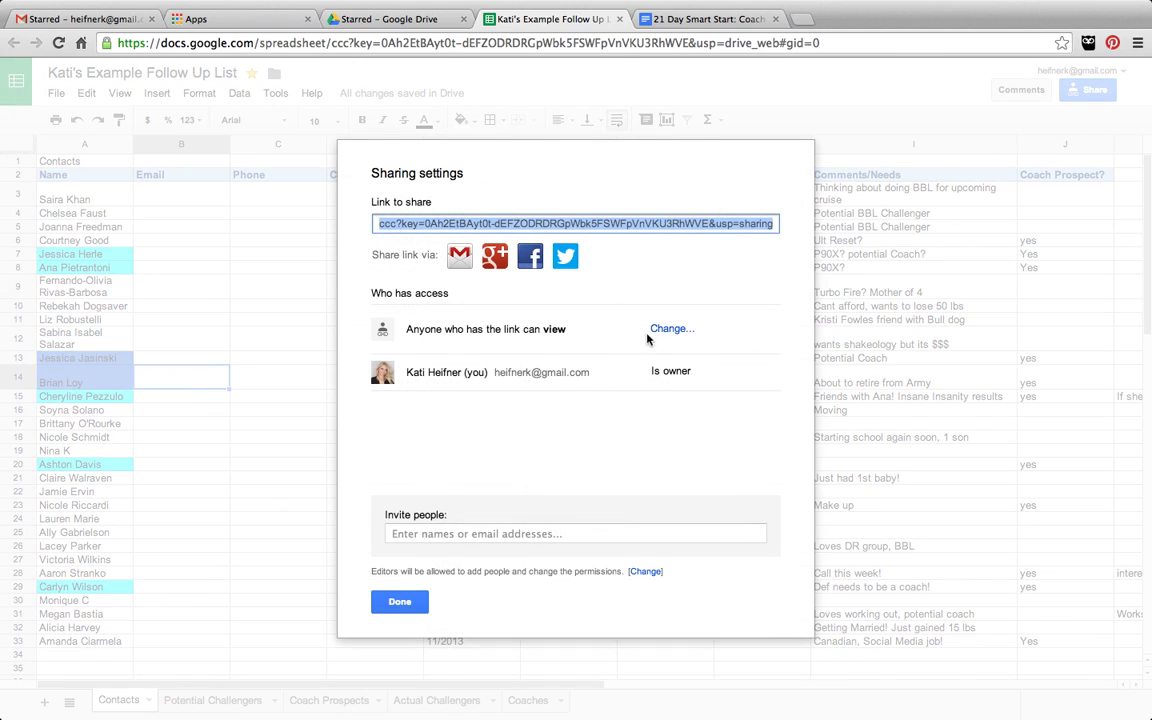
pyautogui.click(405, 602)
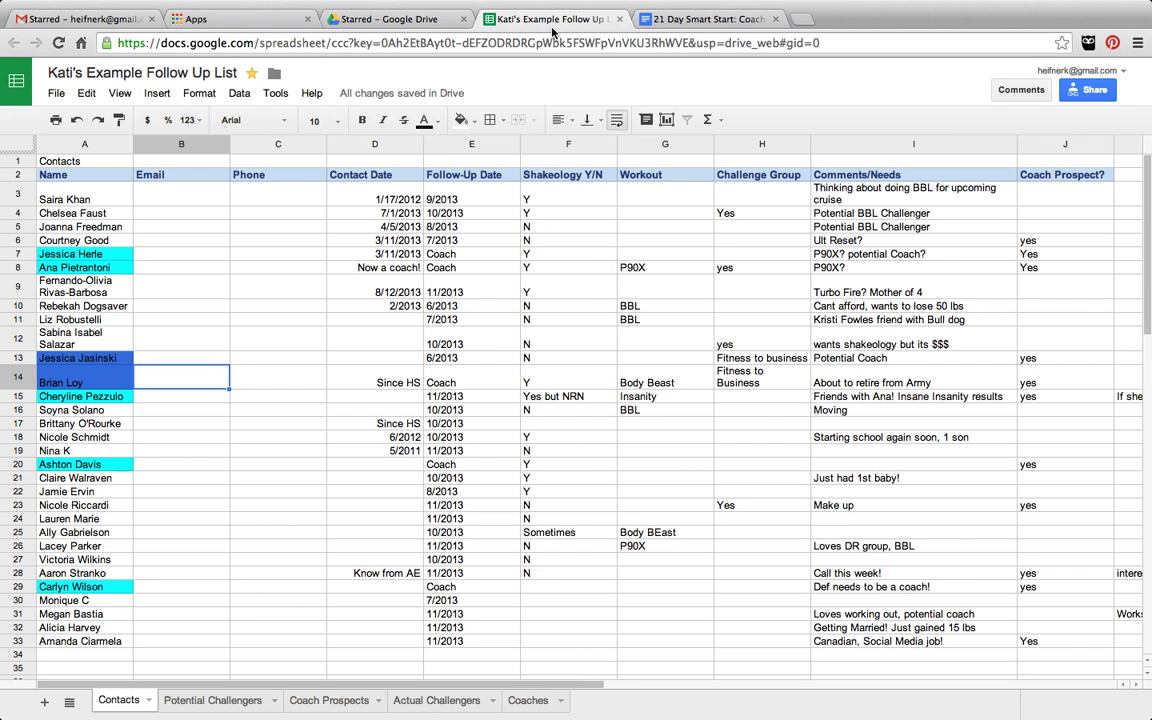
pyautogui.click(619, 19)
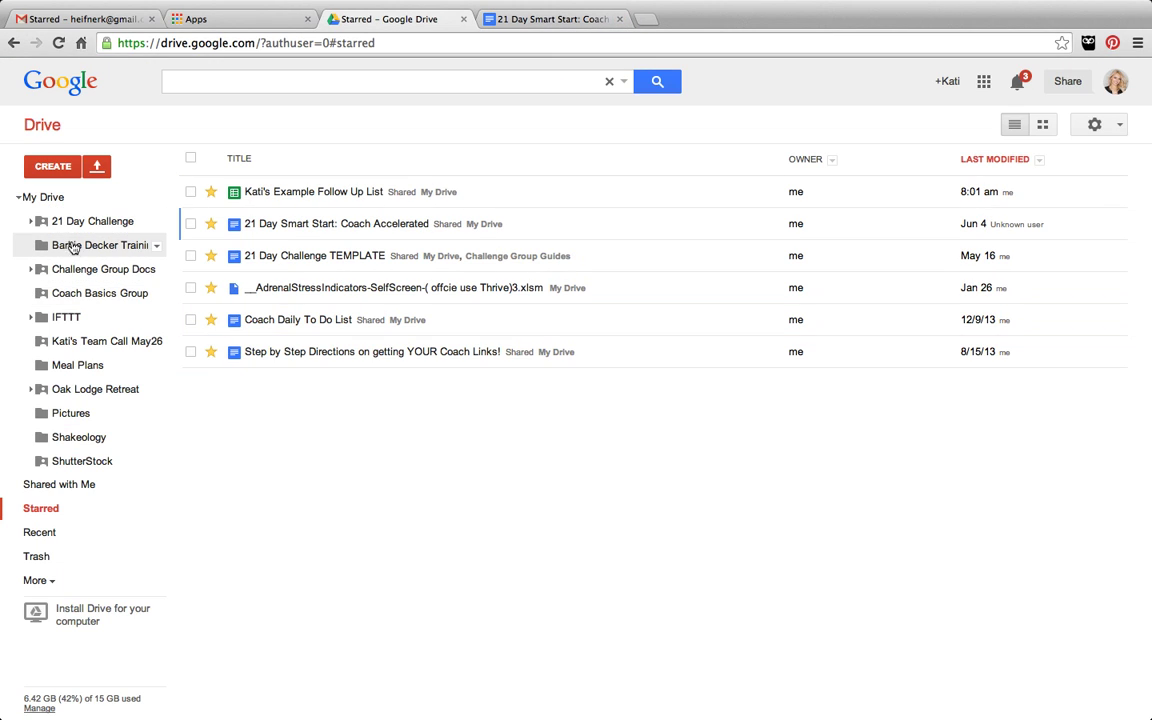
# Step: Open the Team Call May26 folder and browse its Slide01–Slide26 images
pyautogui.click(98, 168)
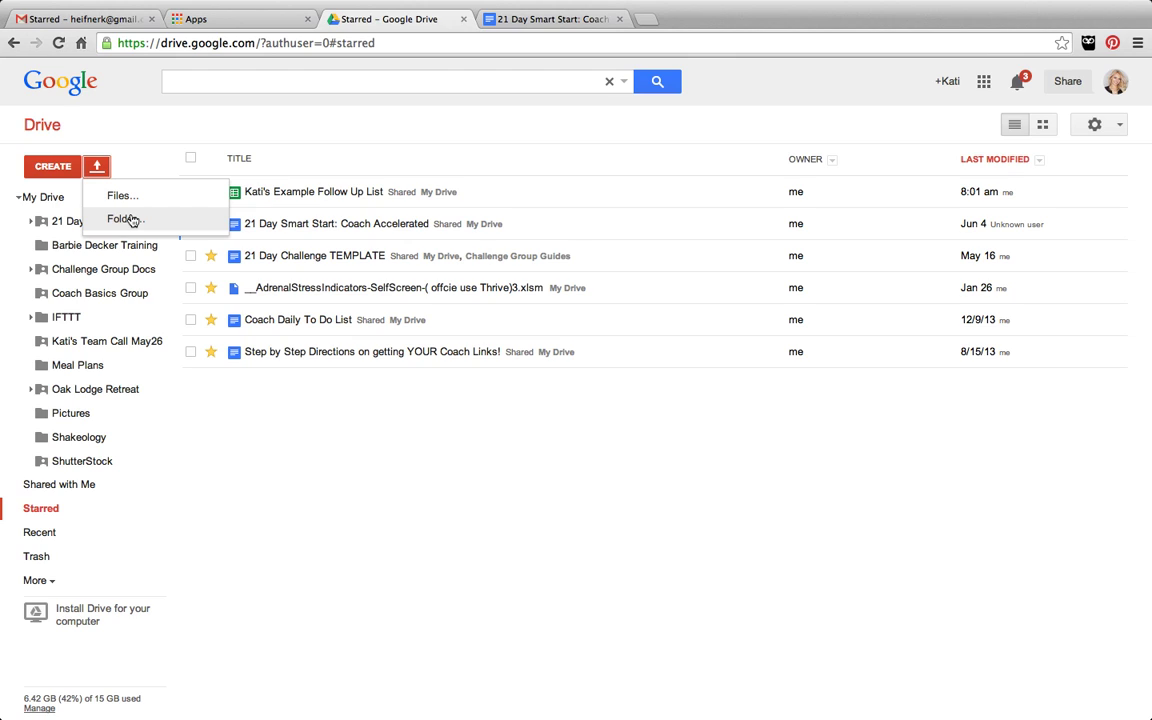
pyautogui.click(97, 343)
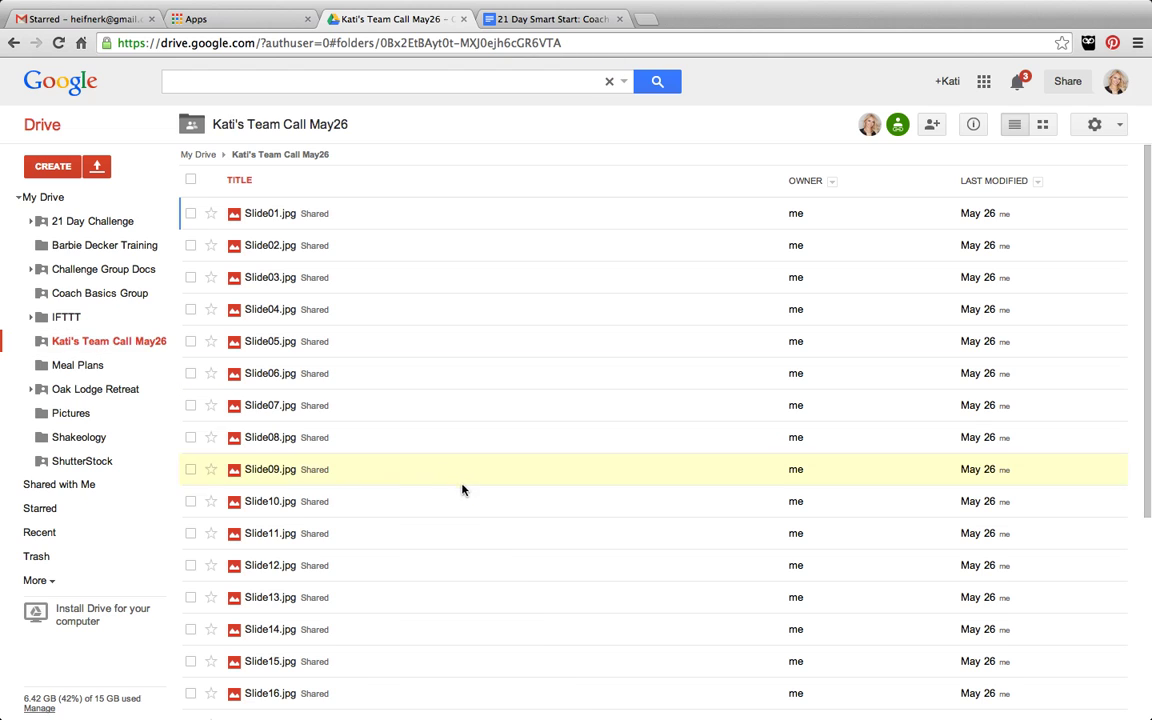
pyautogui.scroll(-8, 476, 478)
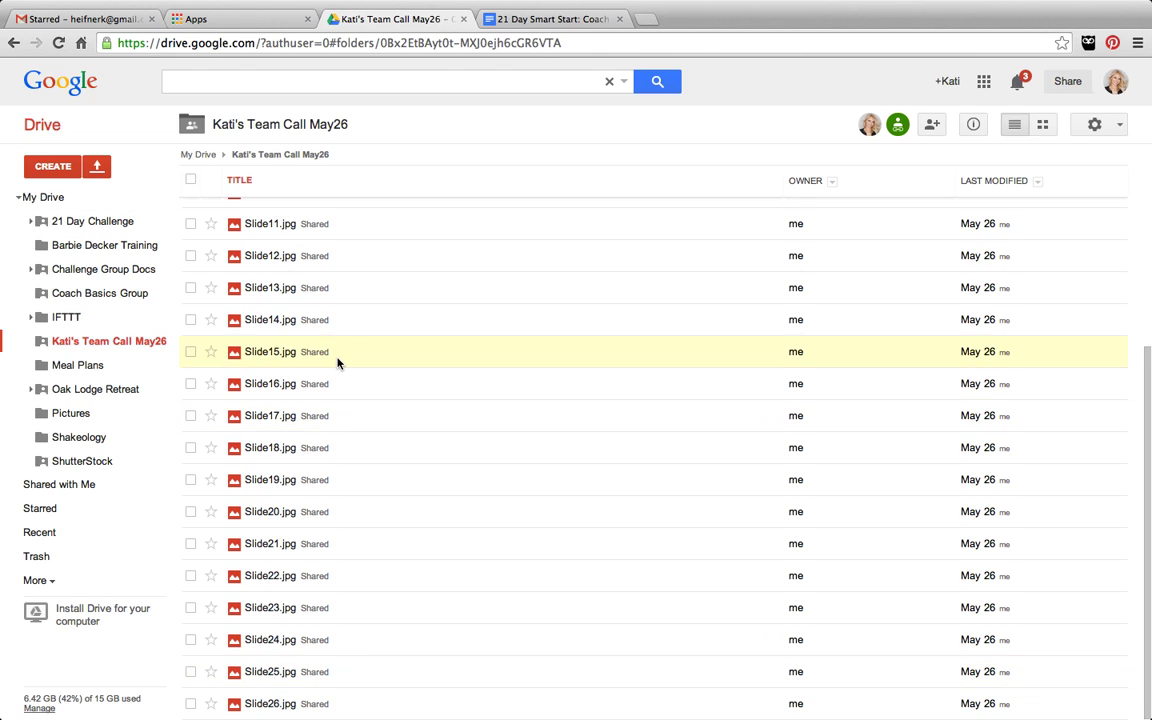
pyautogui.scroll(8, 337, 363)
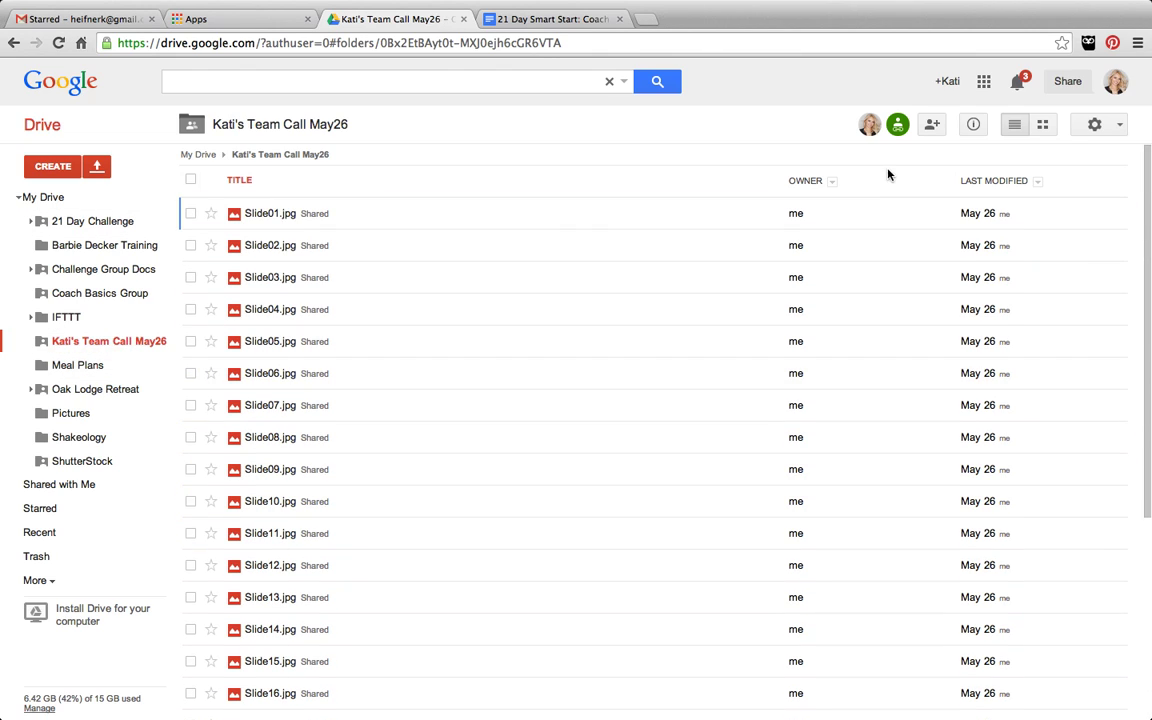
# Step: Upload summer sale prices.jpg into the shared folder and preview the uploaded image
pyautogui.click(897, 124)
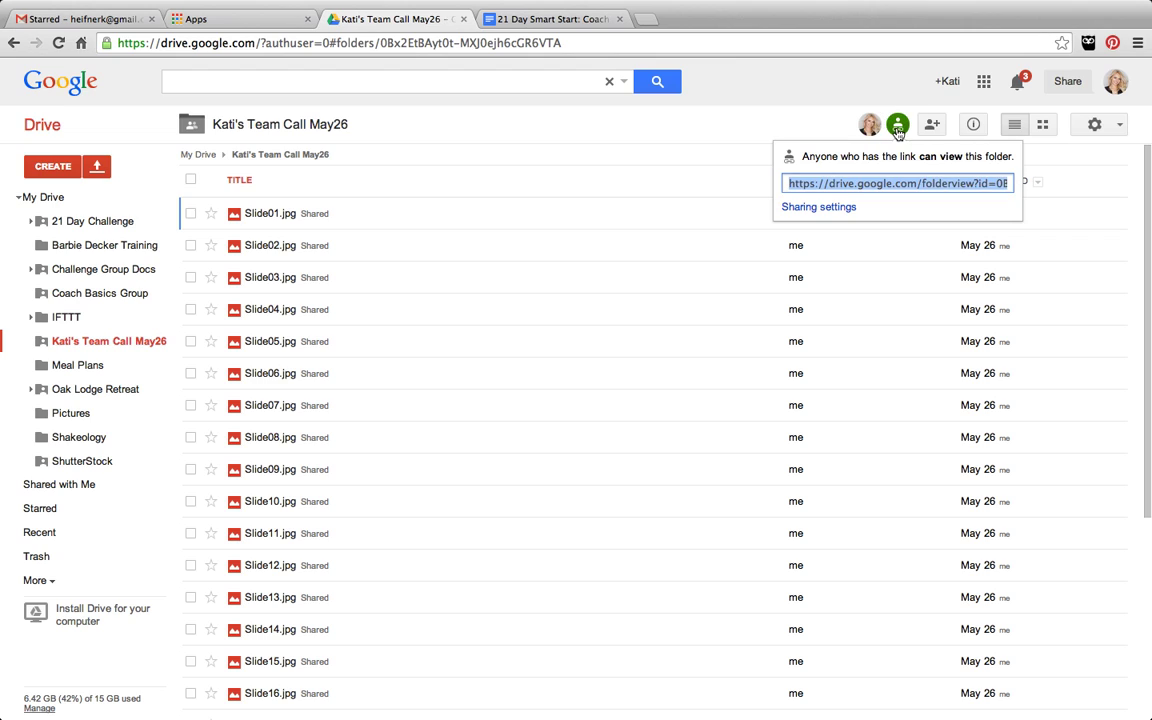
pyautogui.click(96, 168)
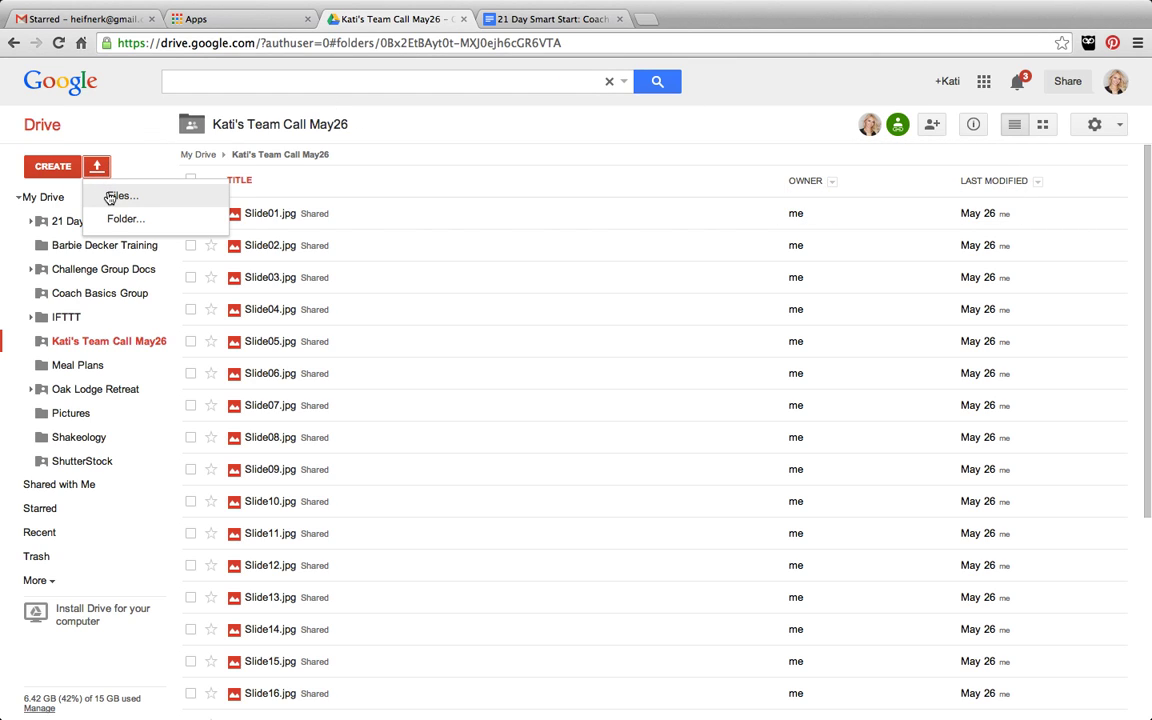
pyautogui.click(111, 197)
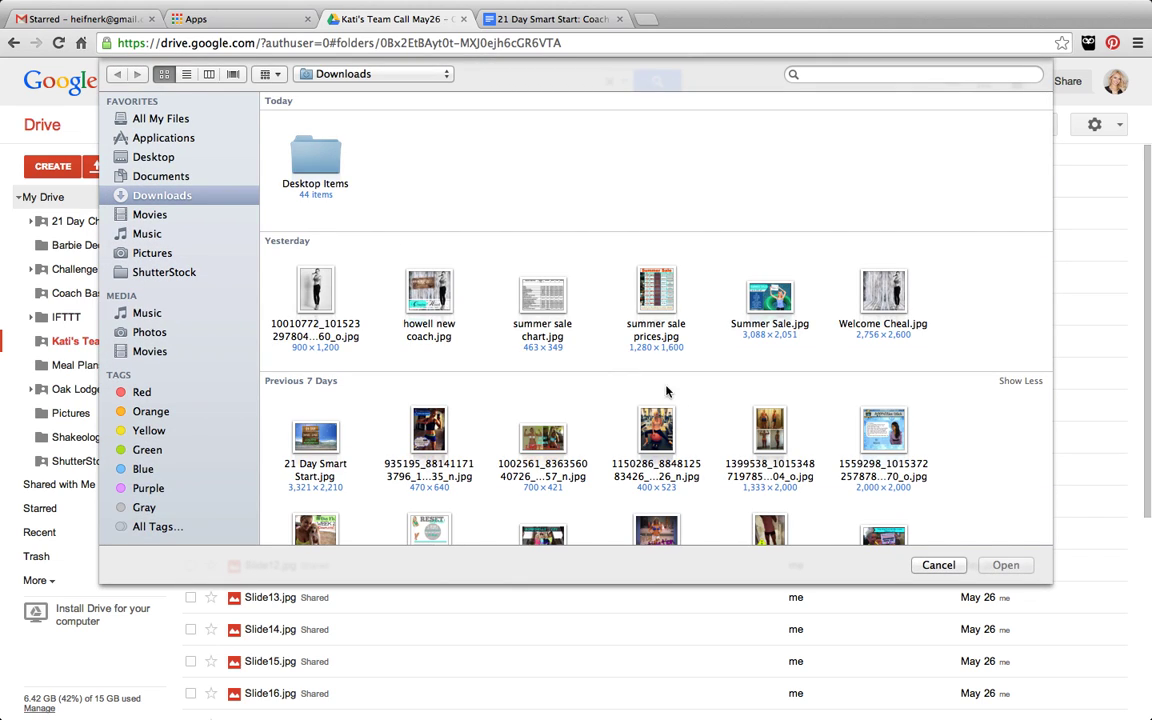
pyautogui.click(655, 295)
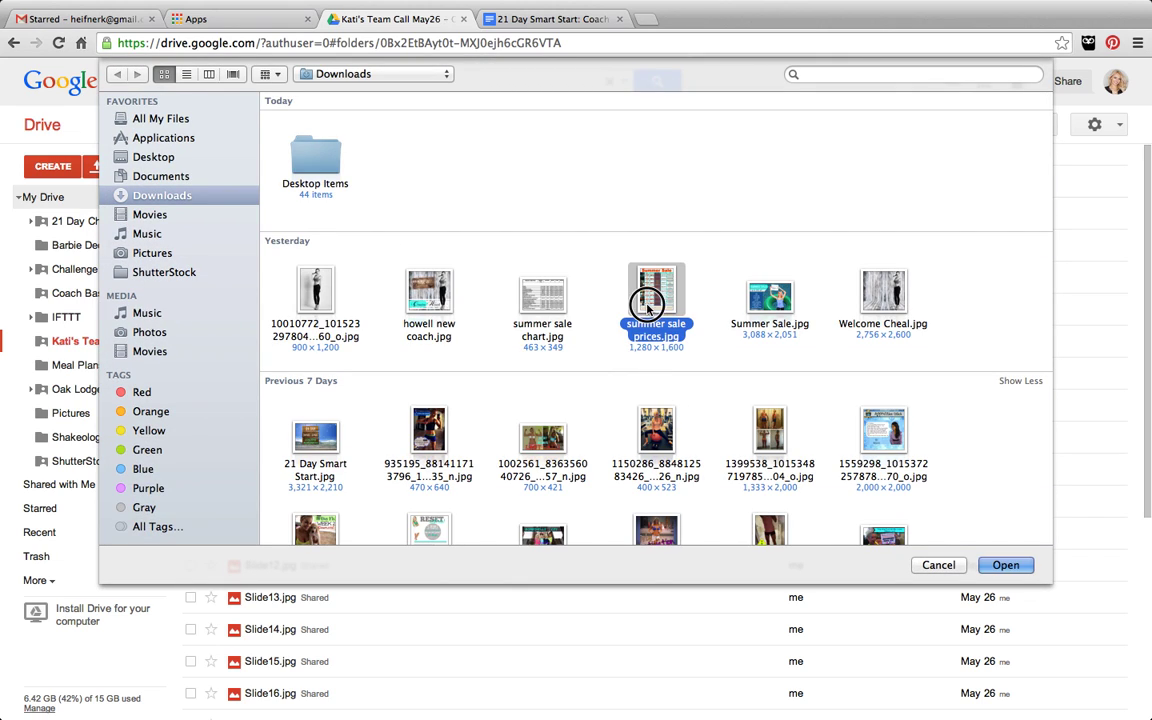
pyautogui.click(1008, 566)
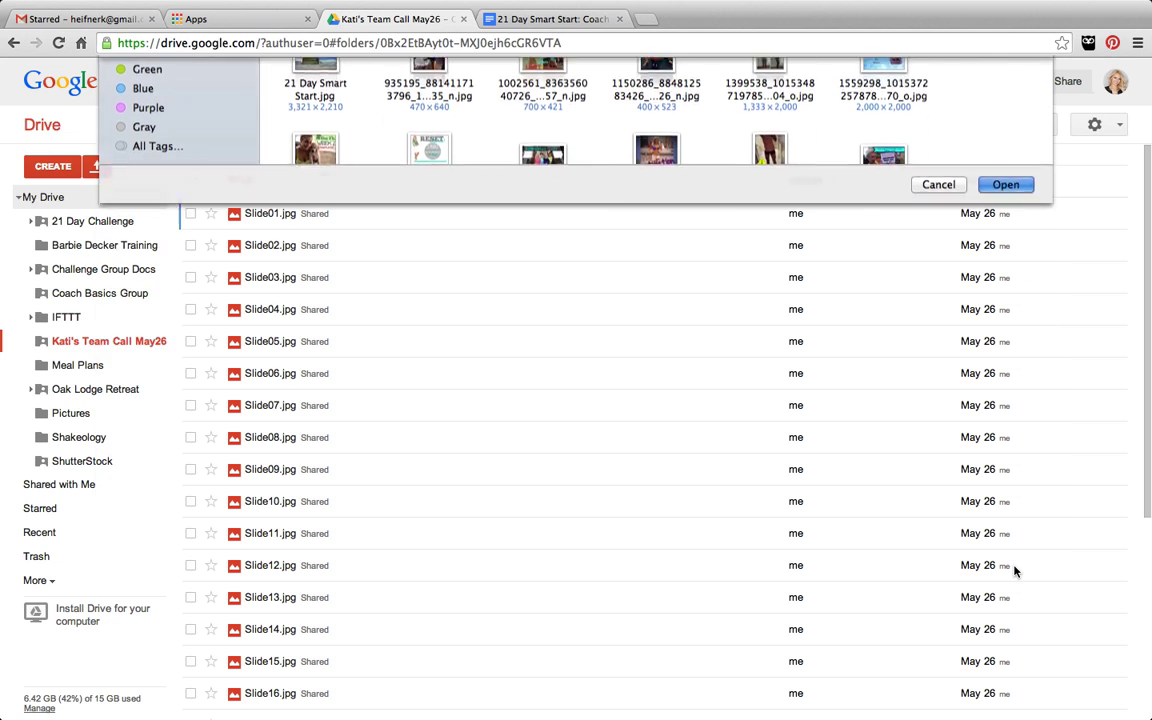
pyautogui.click(448, 418)
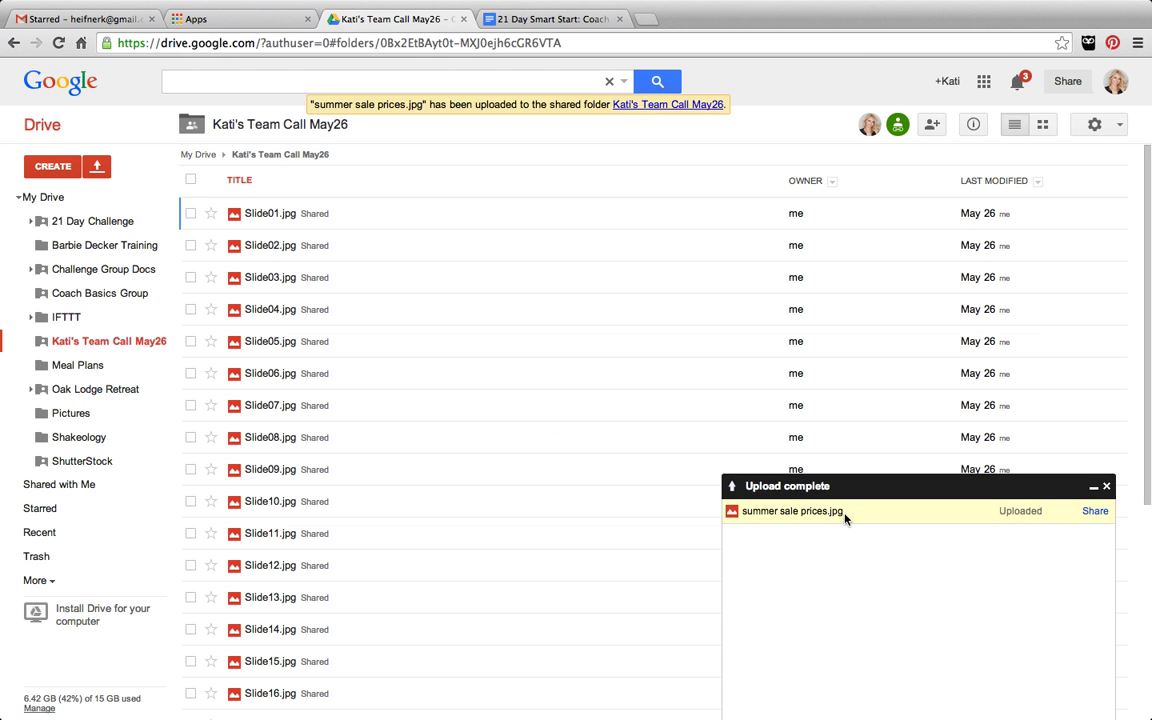
pyautogui.scroll(-4, 525, 467)
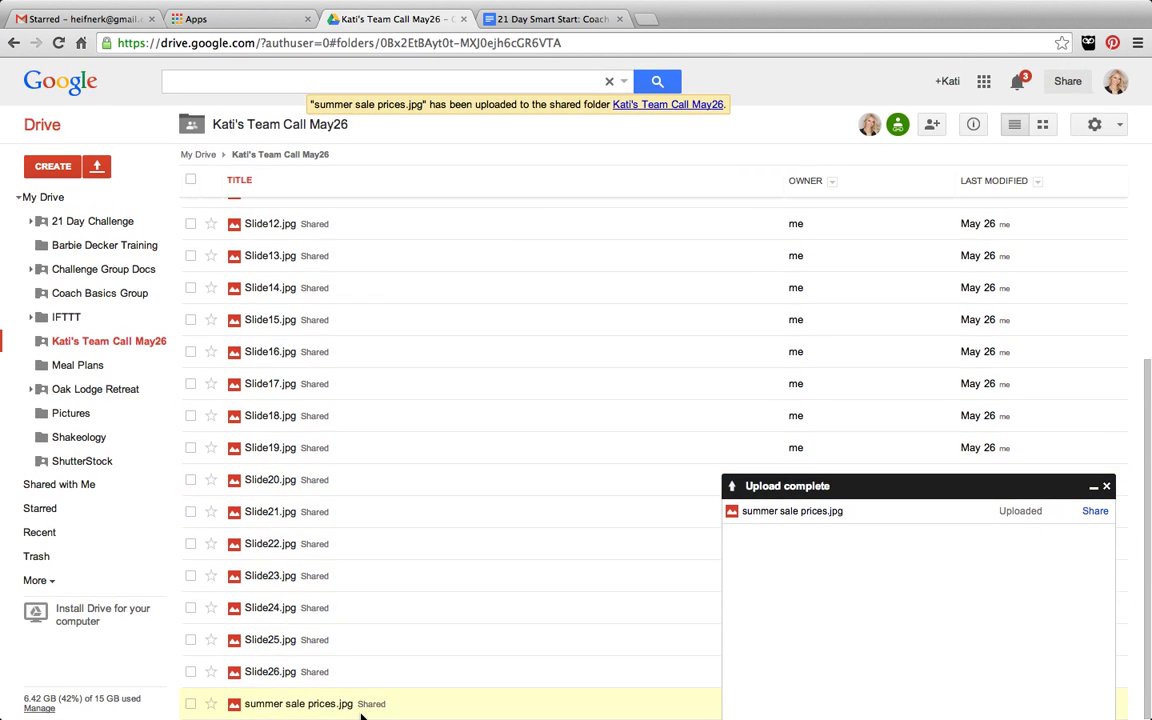
pyautogui.click(324, 705)
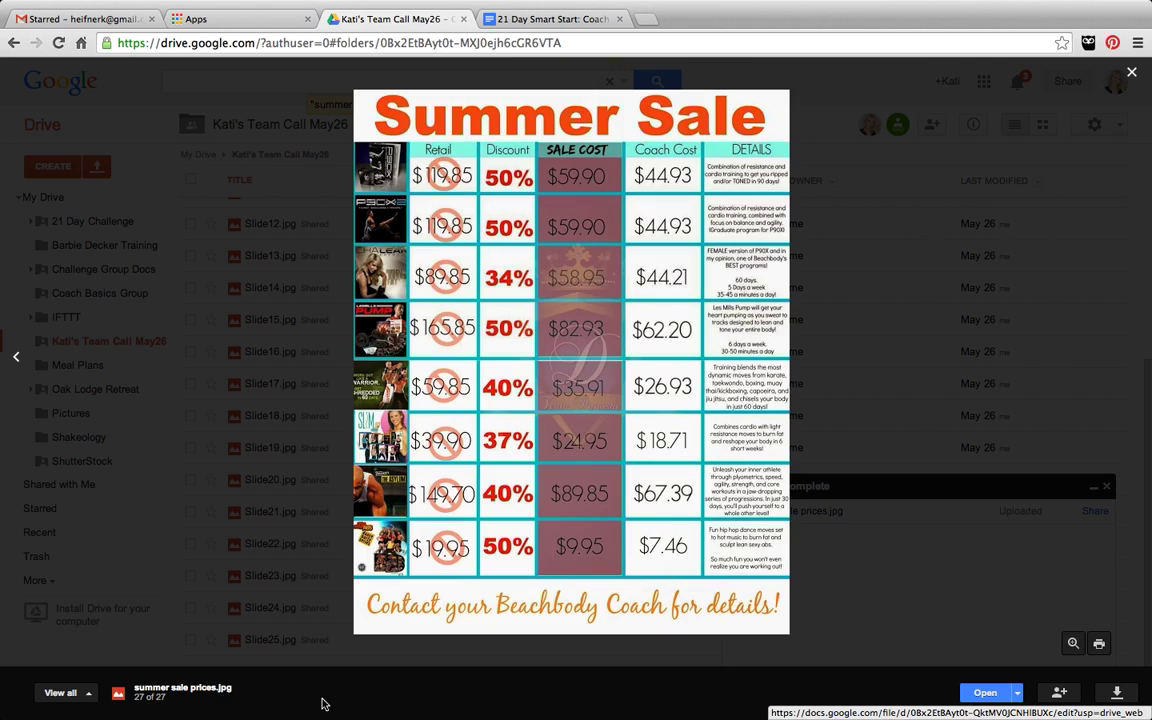
pyautogui.click(1131, 71)
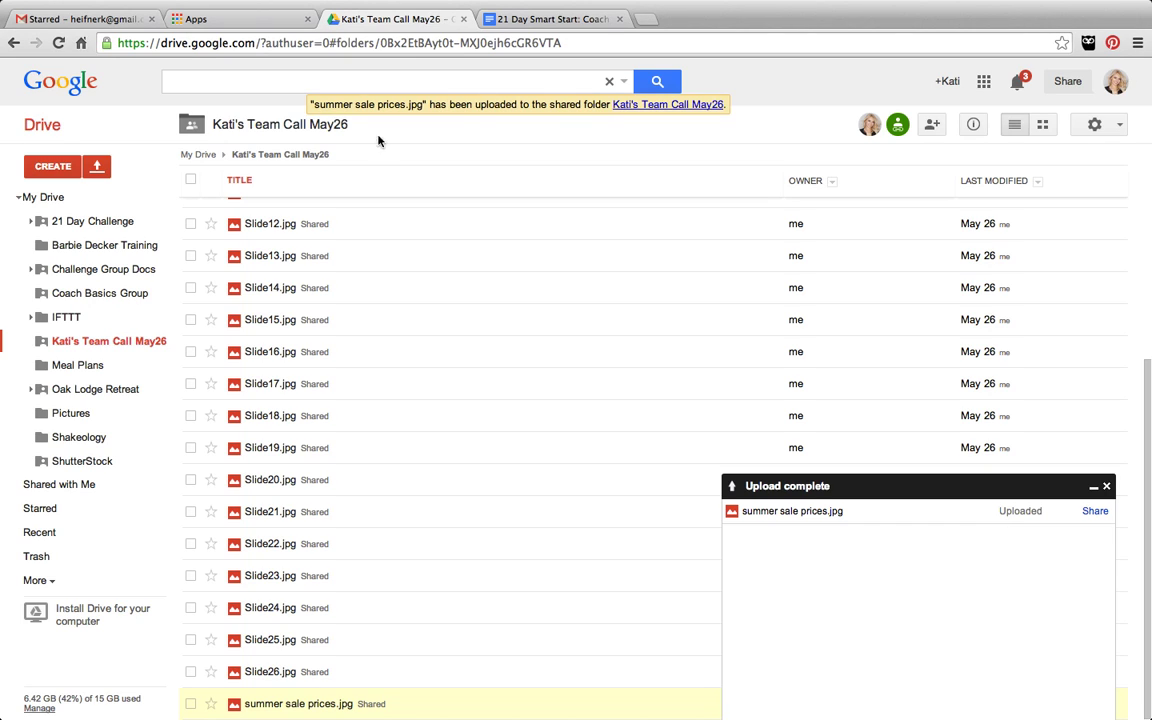
# Step: Create a new folder named 'Tram Calls' inside the shared folder
pyautogui.click(75, 165)
pyautogui.click(71, 203)
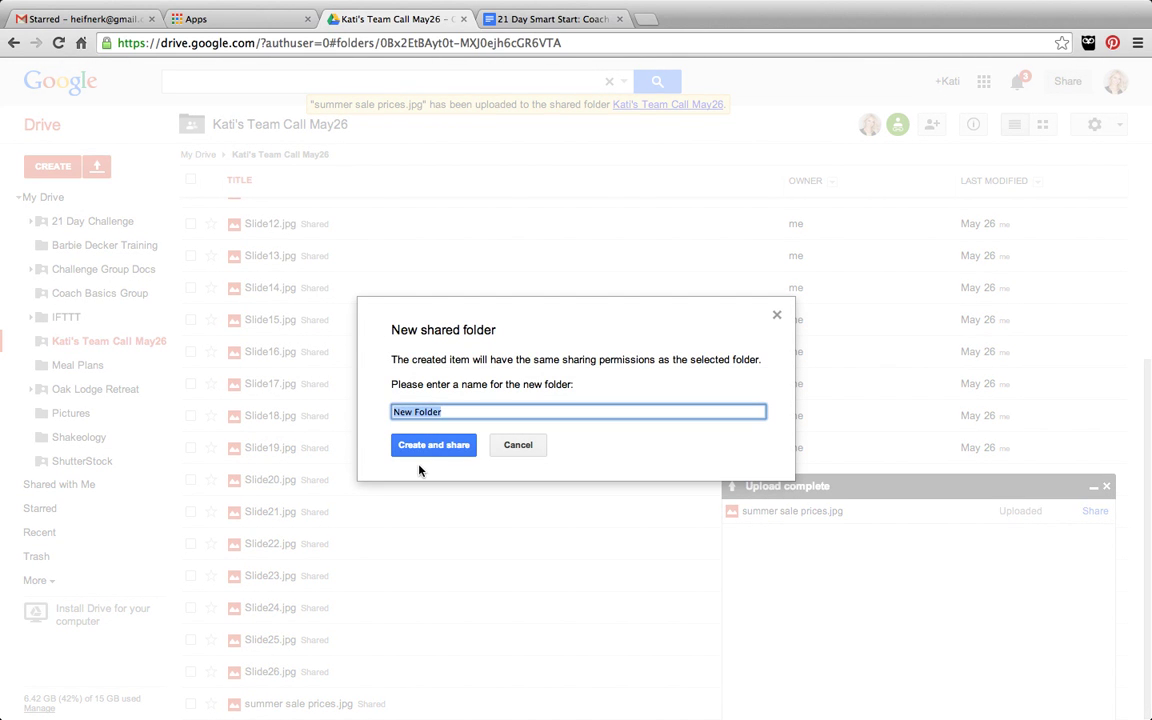
pyautogui.write('Tr')
pyautogui.write('am Calls')
pyautogui.click(438, 445)
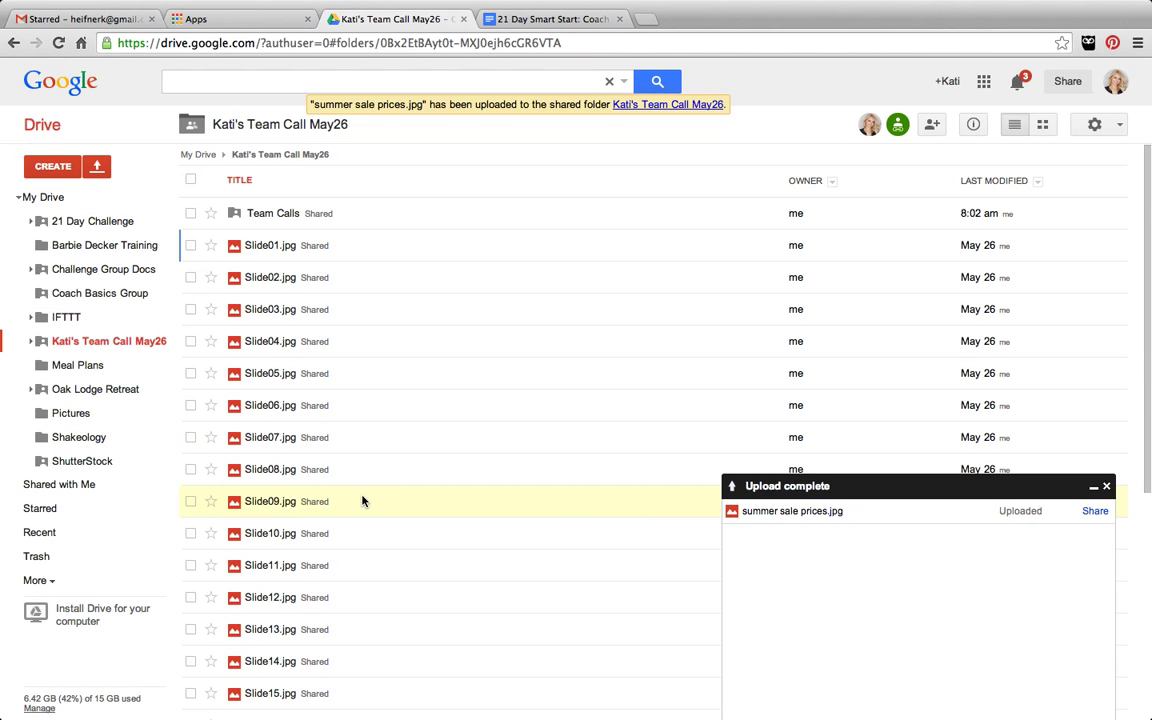
pyautogui.scroll(-2, 362, 501)
pyautogui.scroll(2, 362, 501)
# Step: Move the Team Calls folder into My Drive and open it
pyautogui.moveTo(284, 220); pyautogui.dragTo(54, 196)
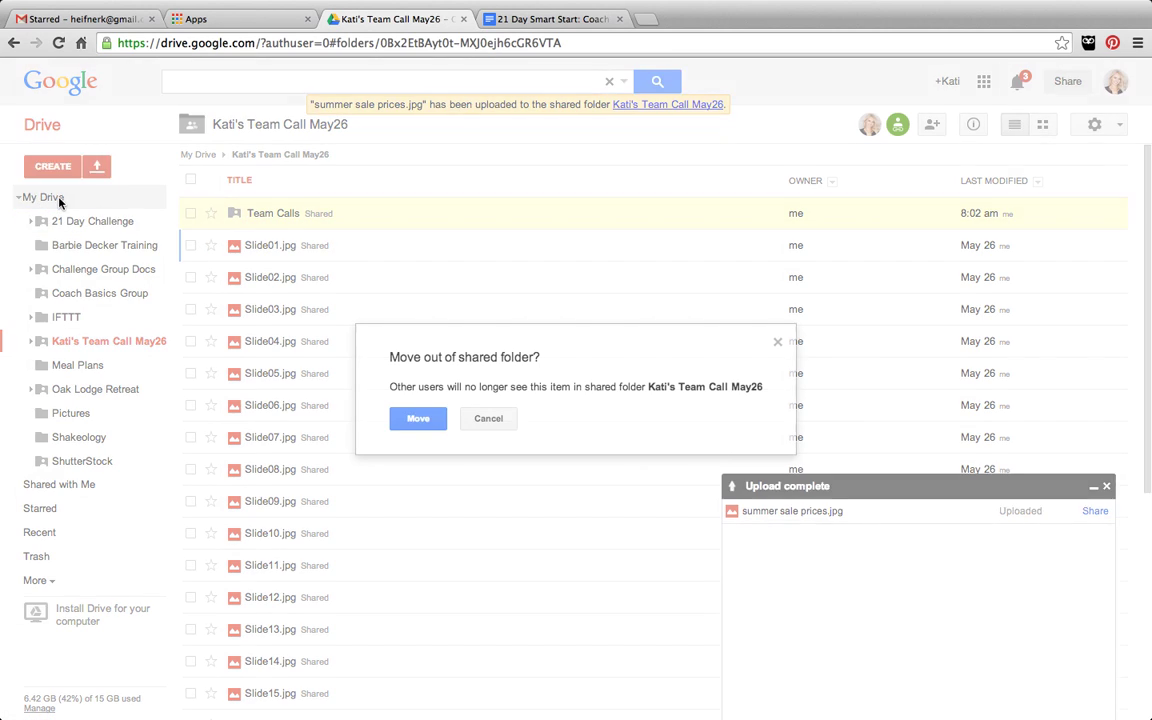
pyautogui.click(428, 424)
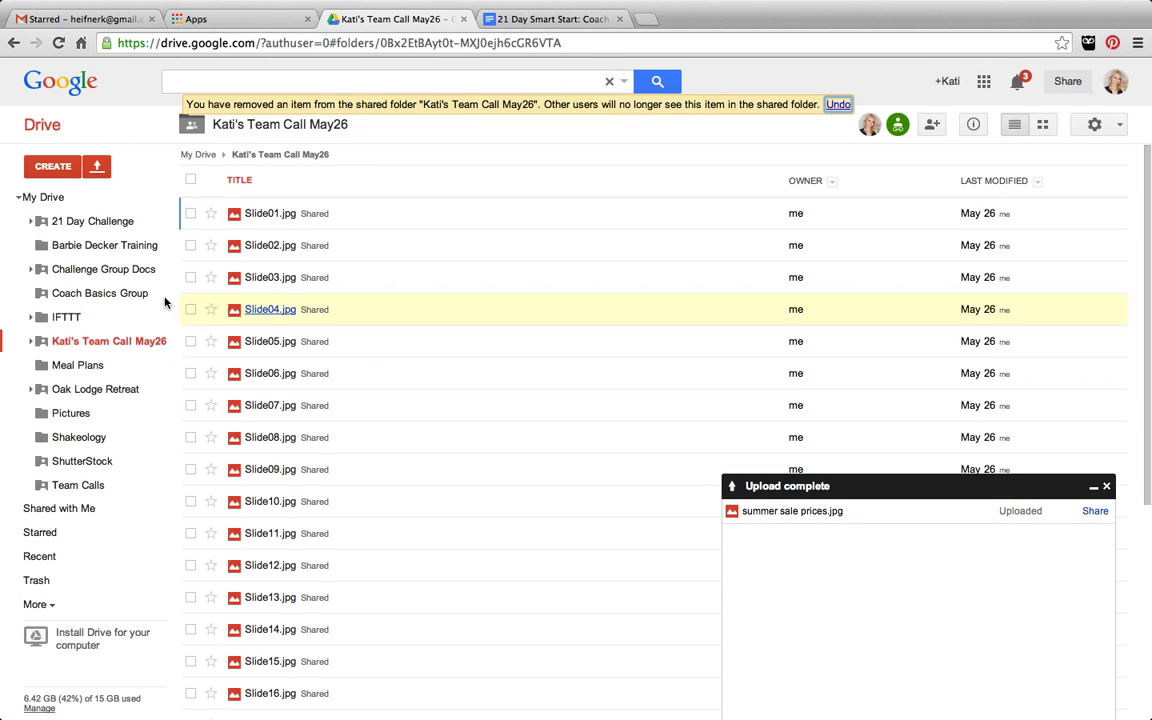
pyautogui.click(74, 486)
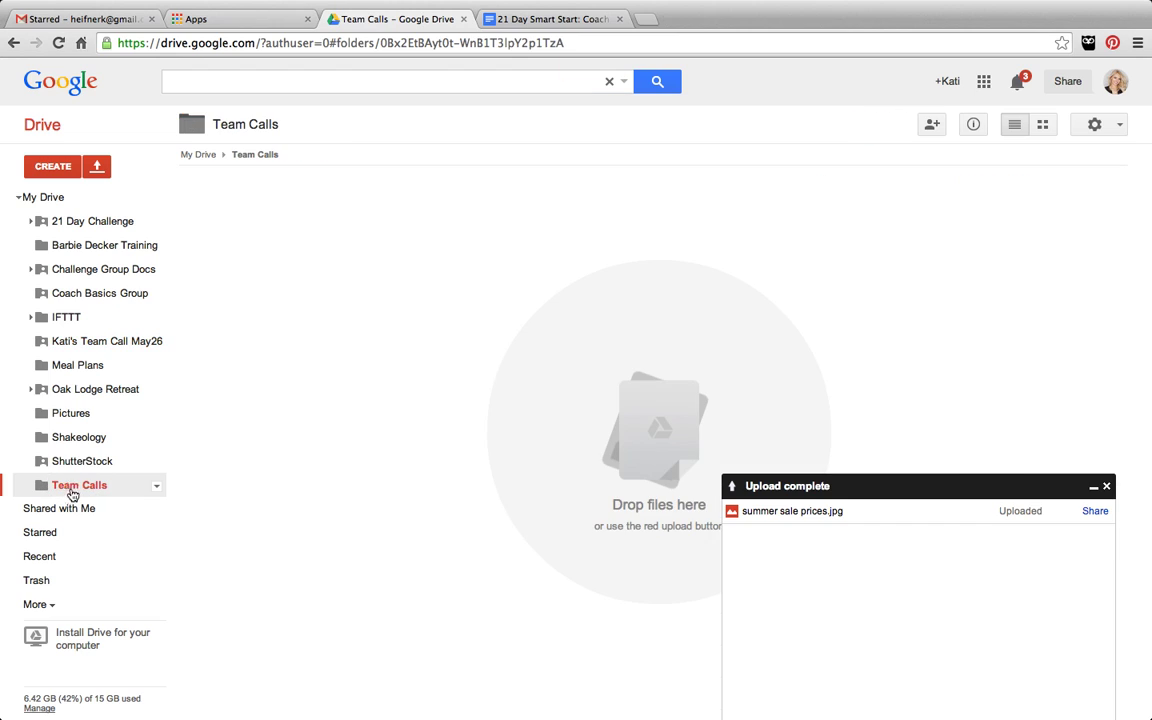
# Step: Select the Nov 5th, Oct 23rd, Sponsoring & Recruiting and Leadership team call documents in My Drive
pyautogui.click(60, 199)
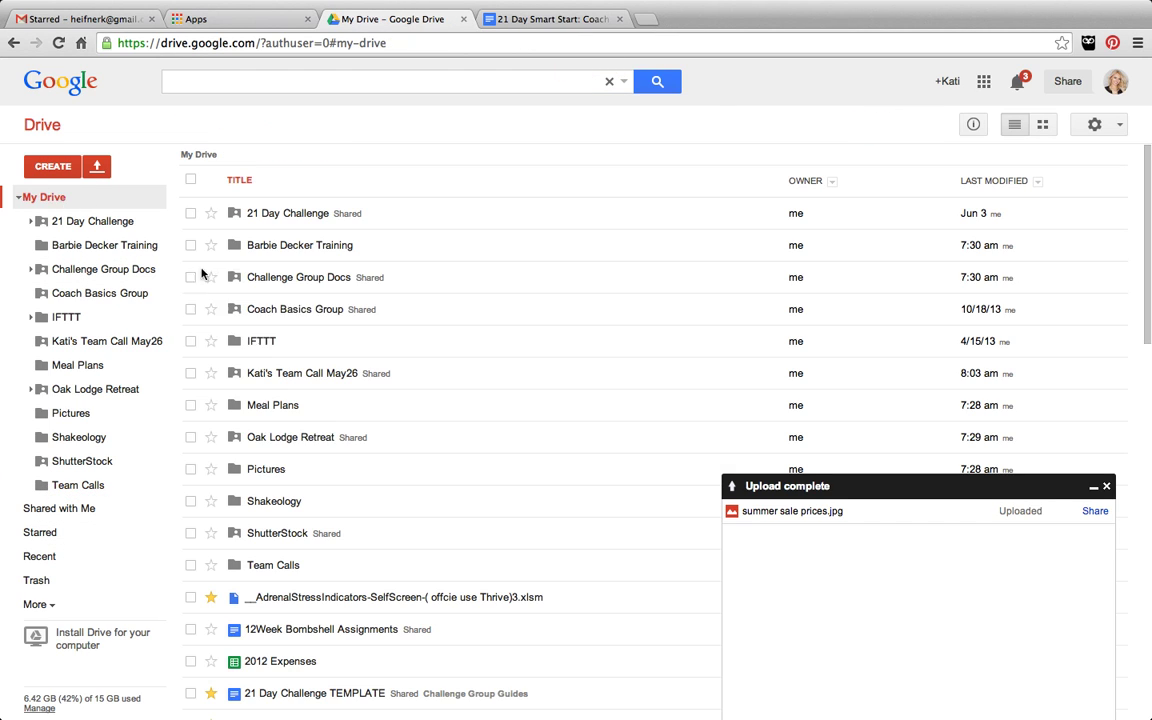
pyautogui.scroll(-20, 337, 465)
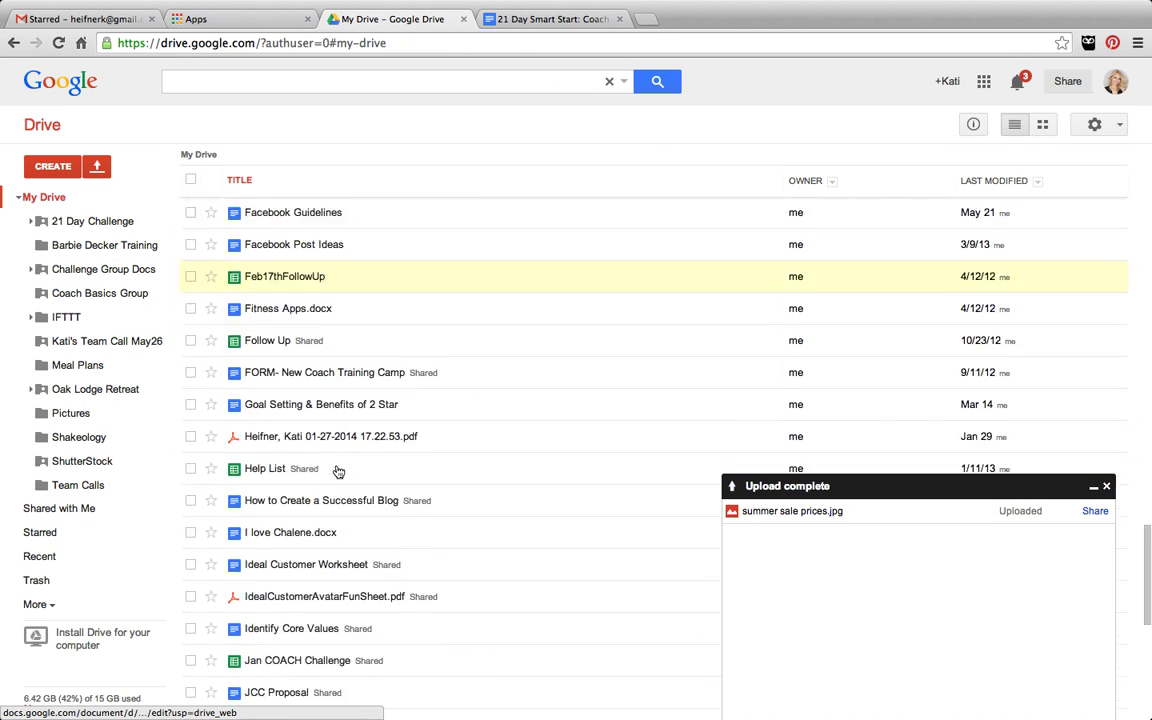
pyautogui.scroll(-20, 337, 470)
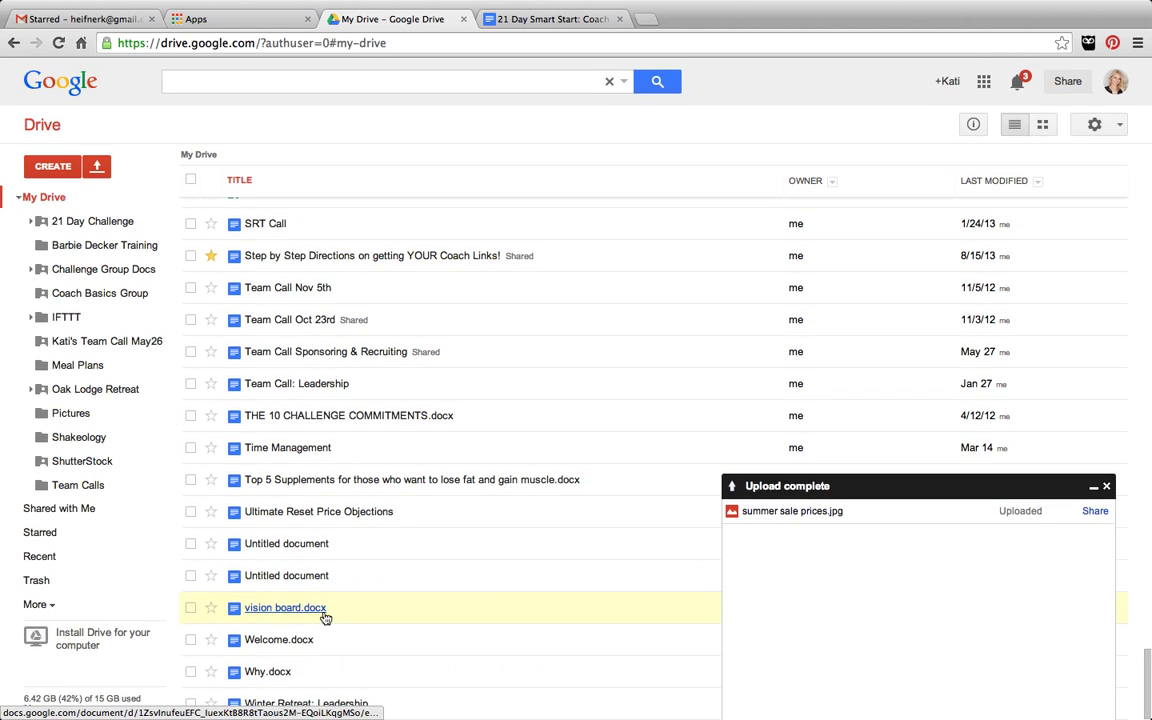
pyautogui.scroll(2, 320, 625)
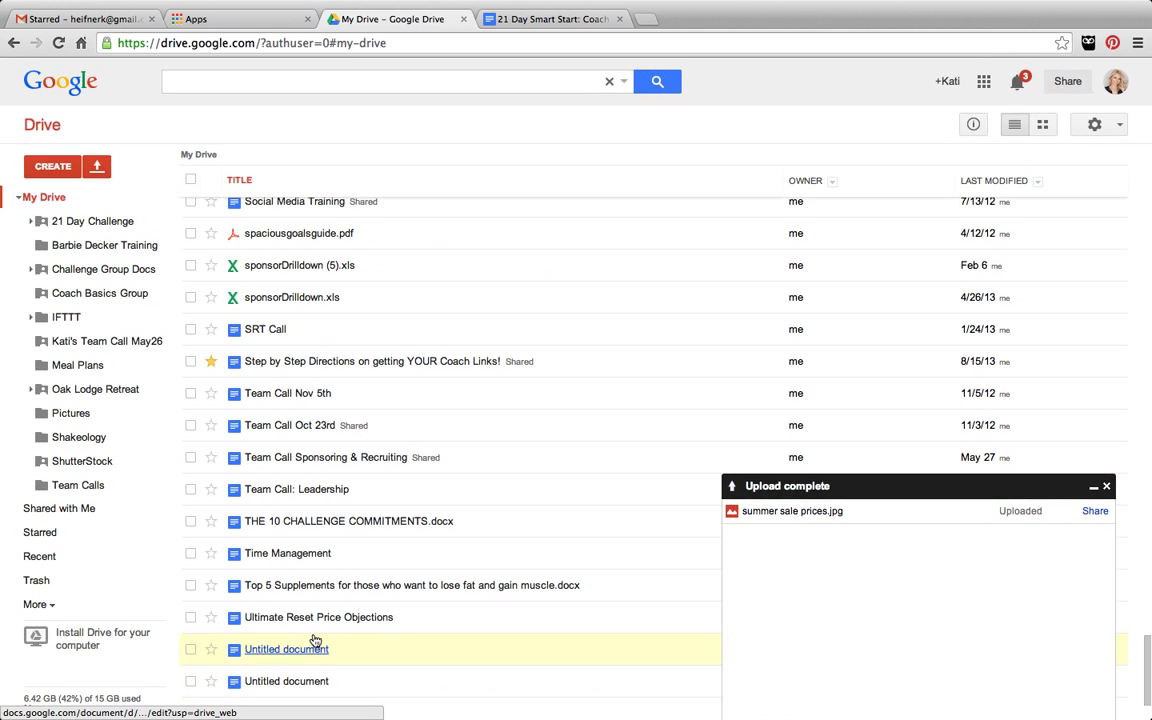
pyautogui.click(191, 393)
pyautogui.click(191, 426)
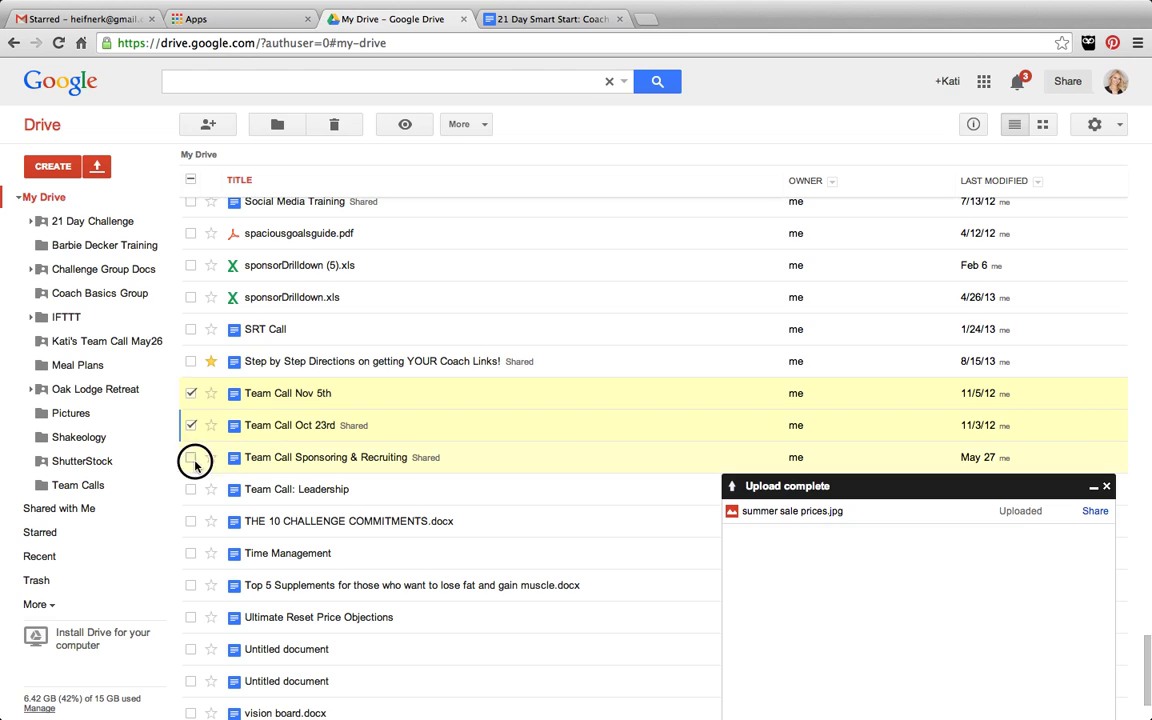
pyautogui.click(191, 458)
pyautogui.click(192, 489)
# Step: Move the four selected documents into Team Calls and verify they arrived
pyautogui.moveTo(401, 432); pyautogui.dragTo(111, 493)
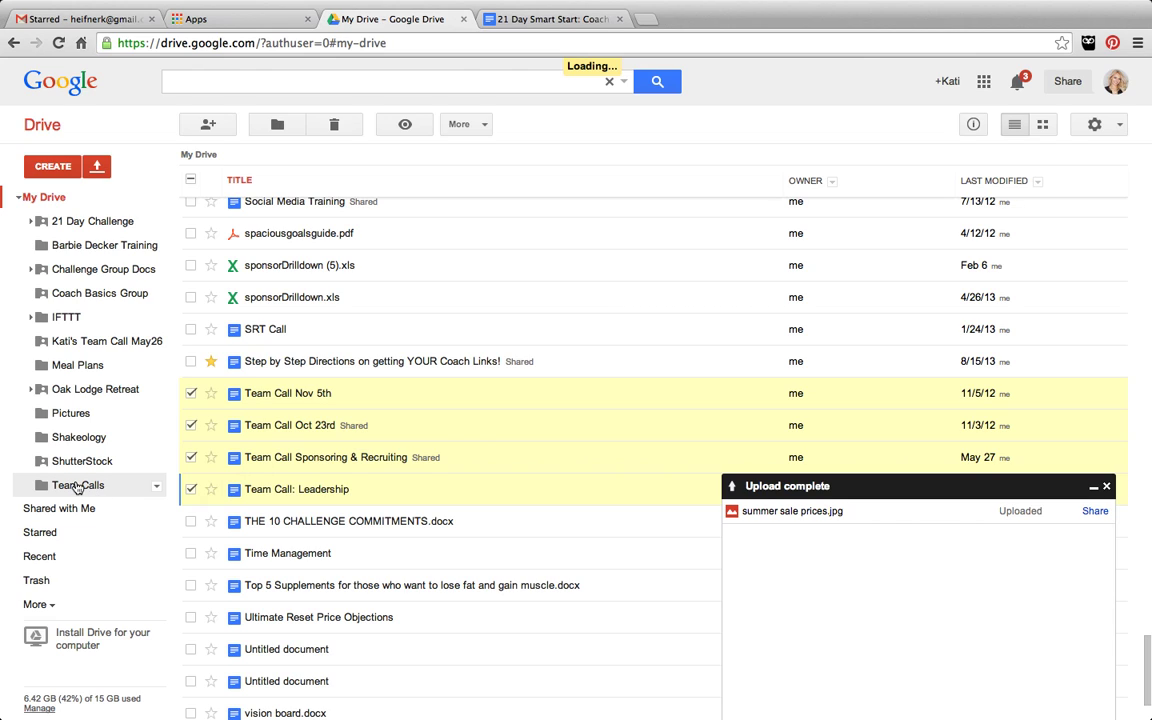
pyautogui.click(75, 486)
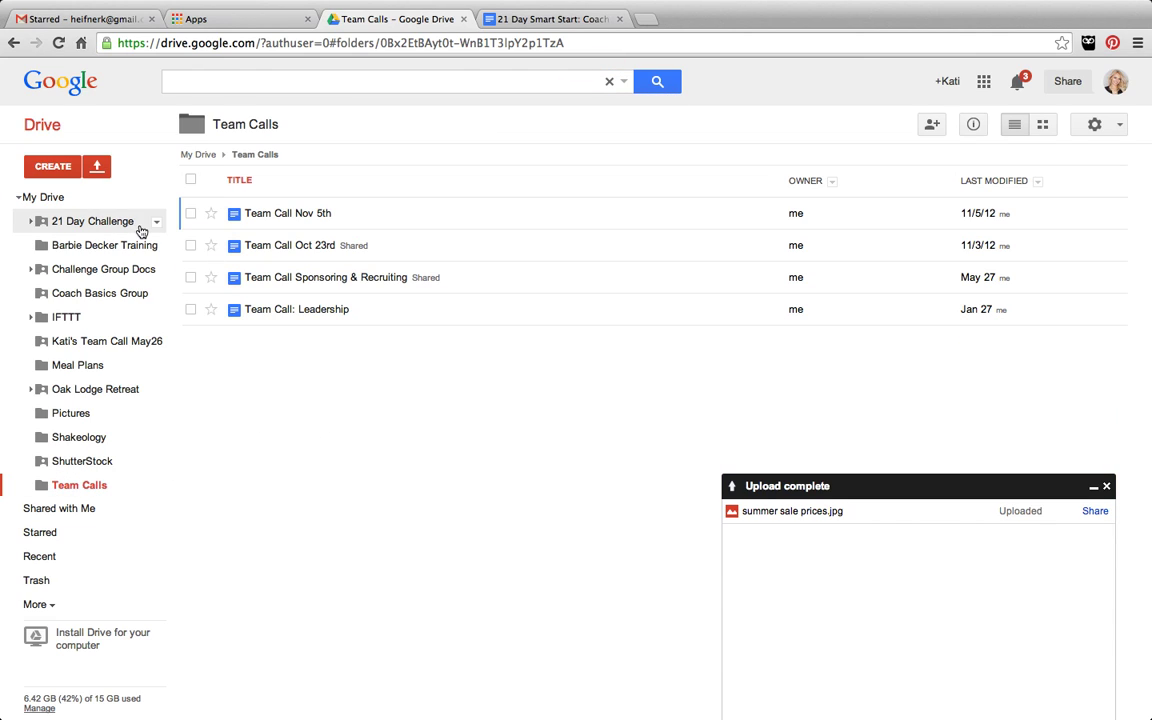
pyautogui.click(43, 197)
pyautogui.scroll(-10, 351, 493)
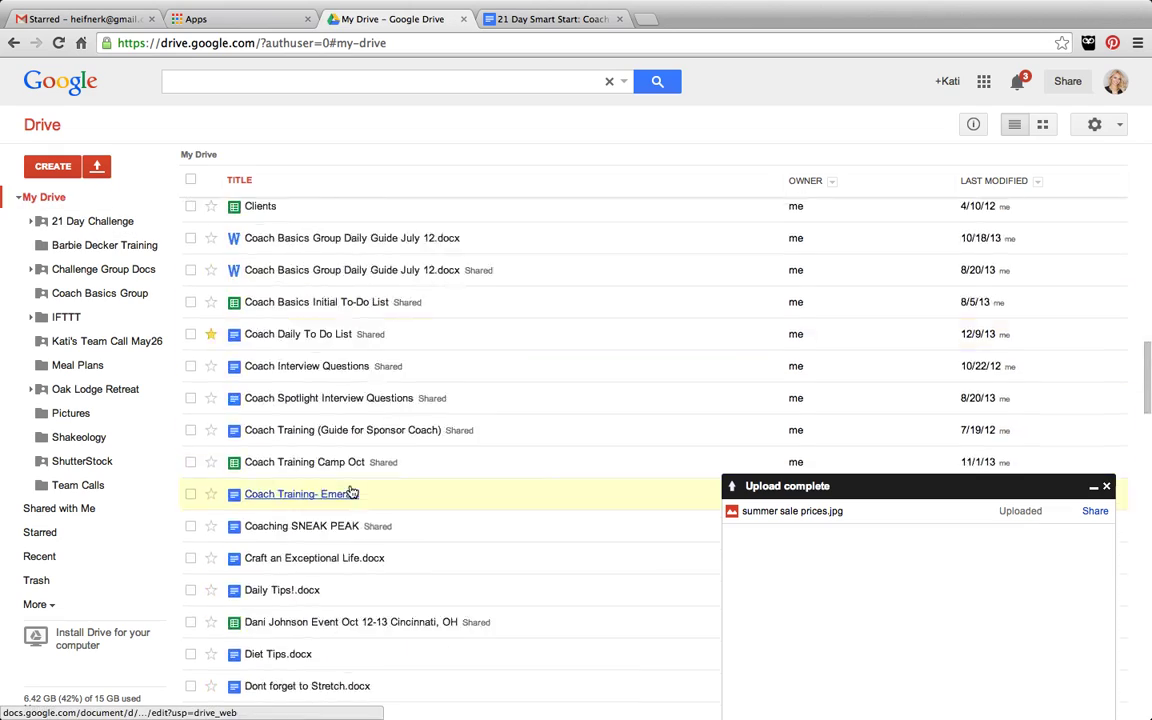
pyautogui.scroll(-15, 351, 493)
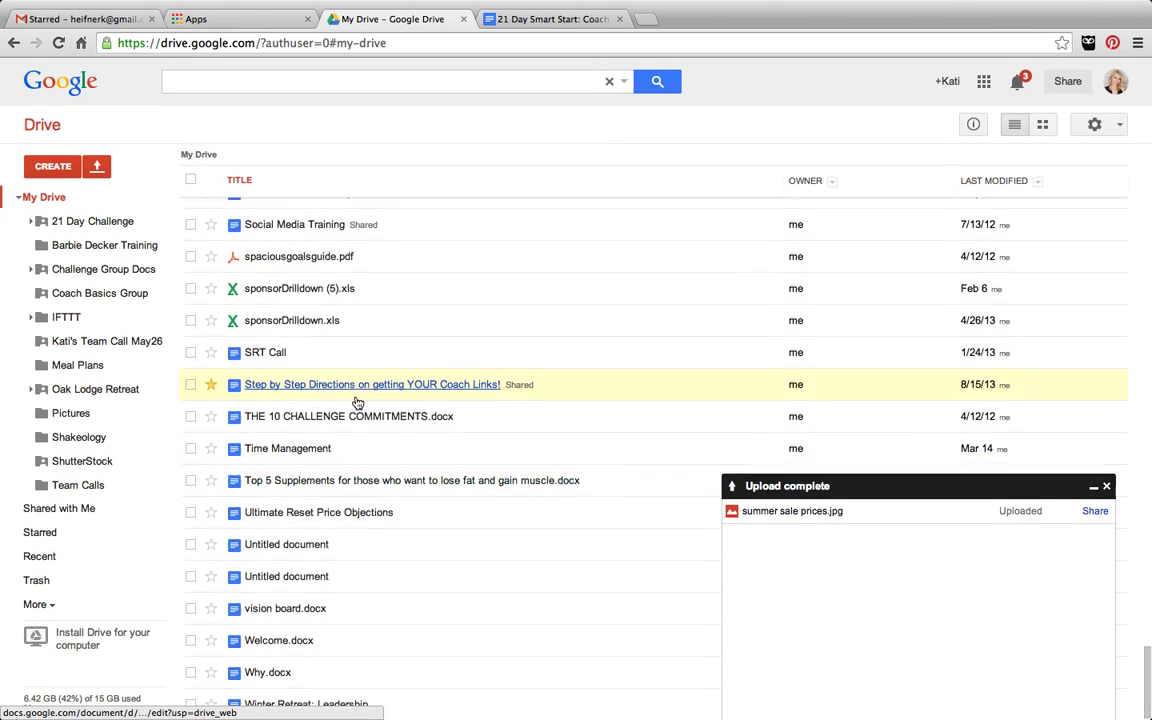
pyautogui.scroll(2, 357, 402)
pyautogui.scroll(-2, 357, 402)
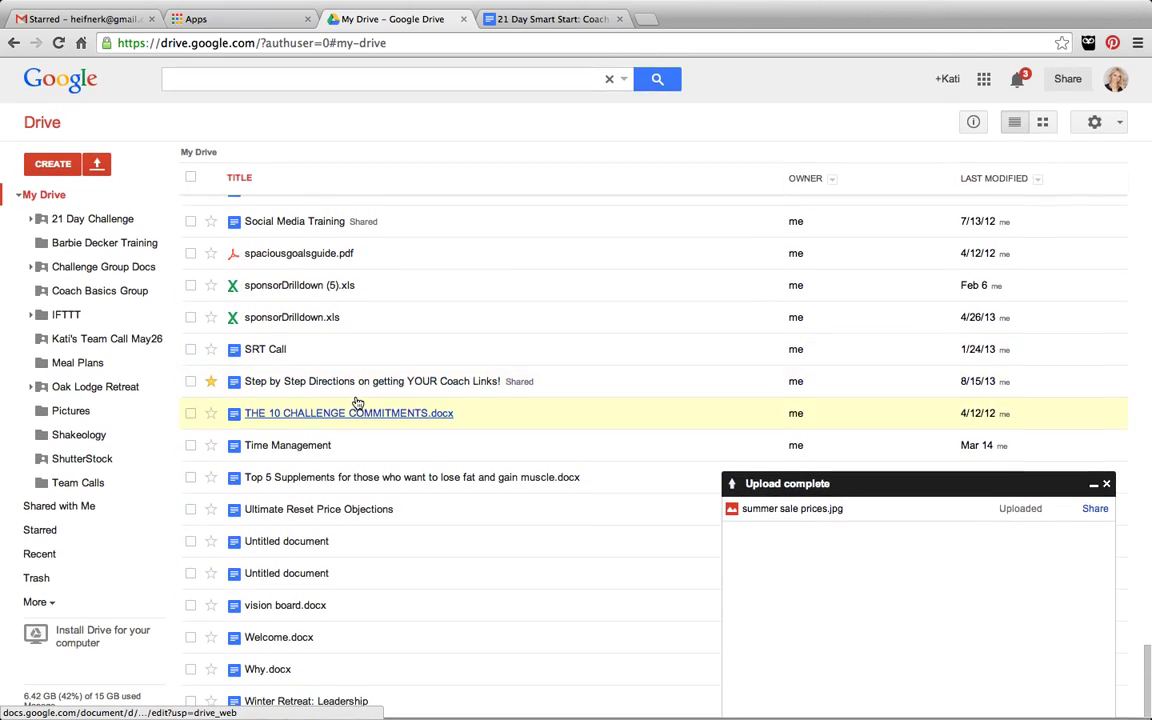
# Step: Close the Upload complete panel and return to the top of My Drive
pyautogui.click(1106, 484)
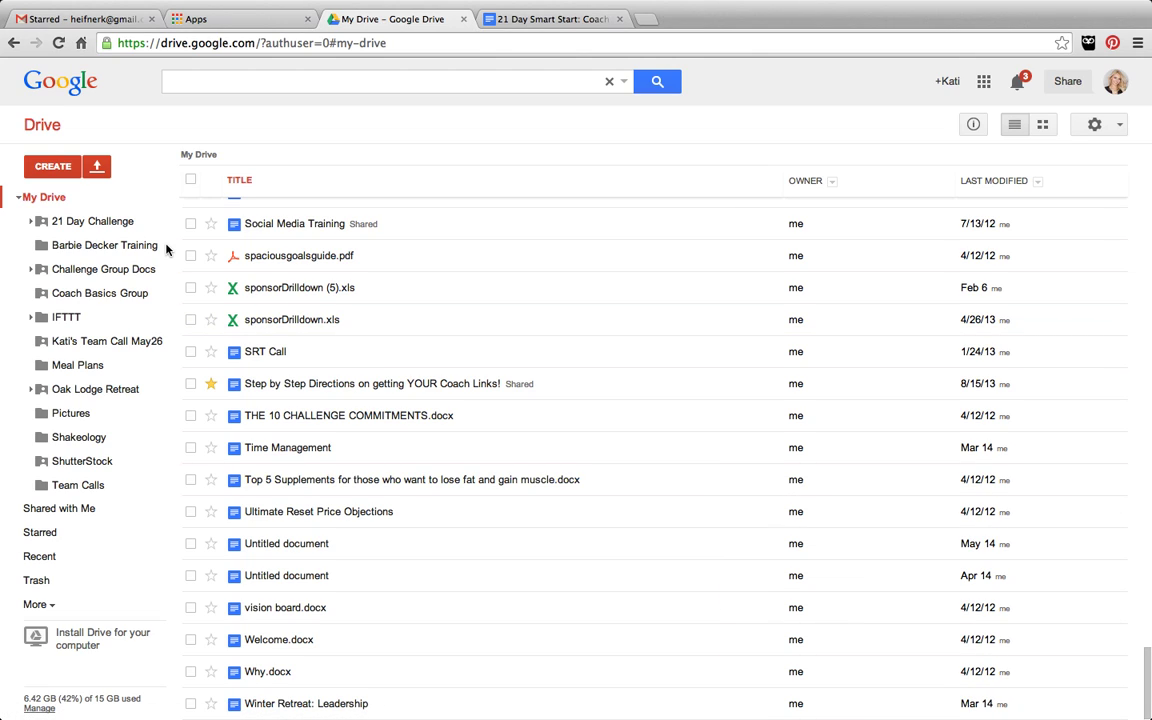
pyautogui.scroll(20, 406, 373)
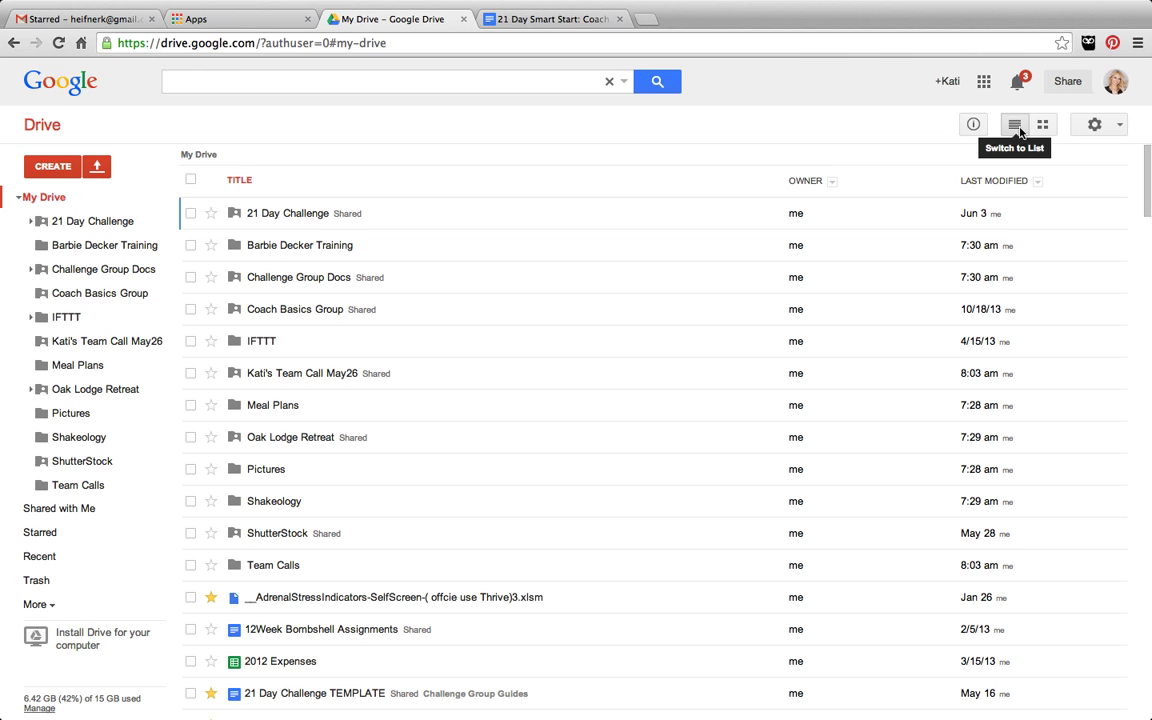
# Step: Switch My Drive to grid view and browse the folder and document thumbnails
pyautogui.click(1040, 126)
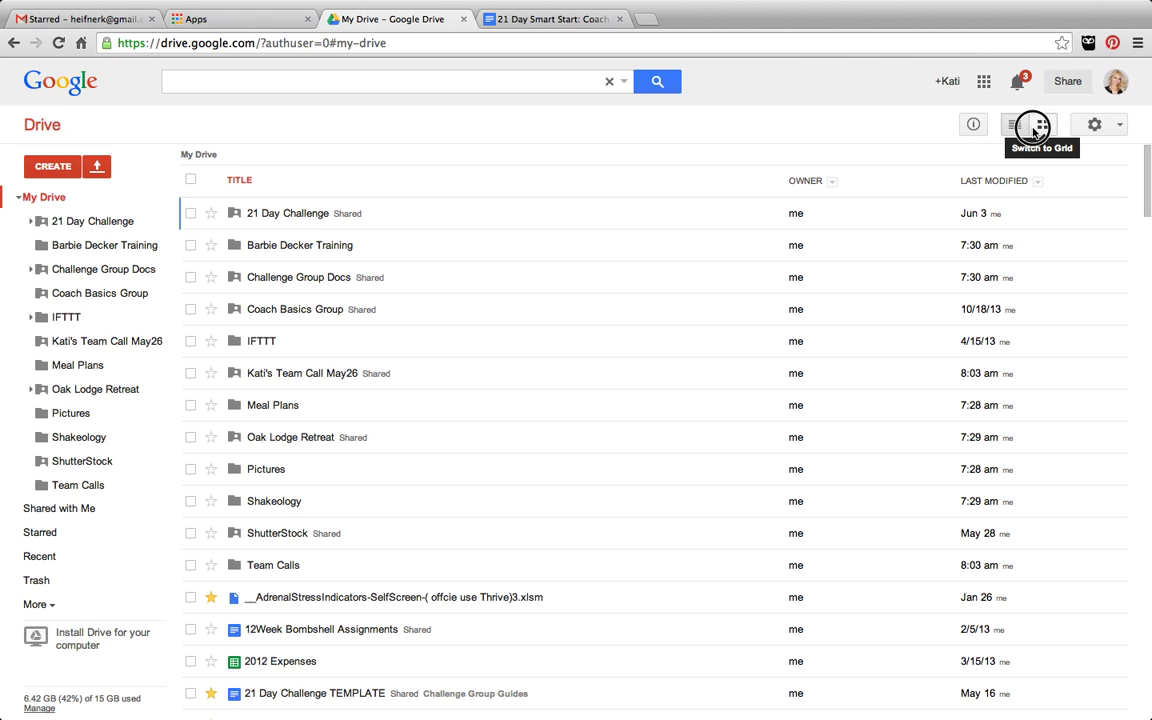
pyautogui.scroll(-6, 631, 377)
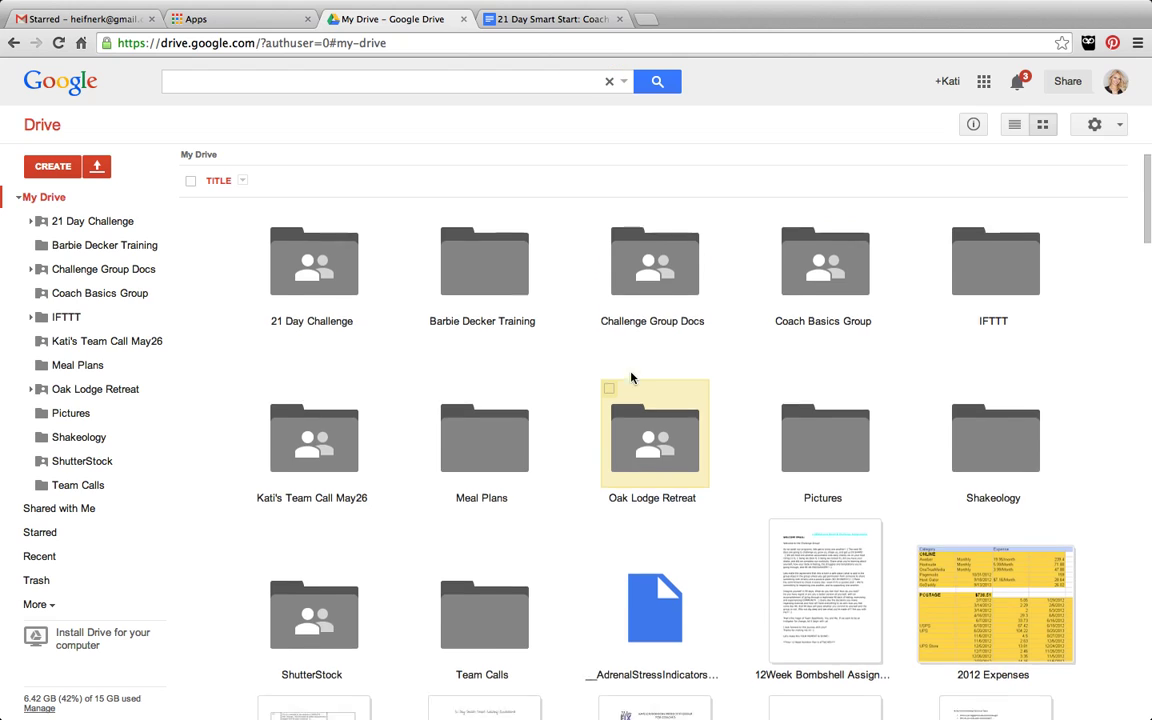
pyautogui.scroll(-3, 644, 562)
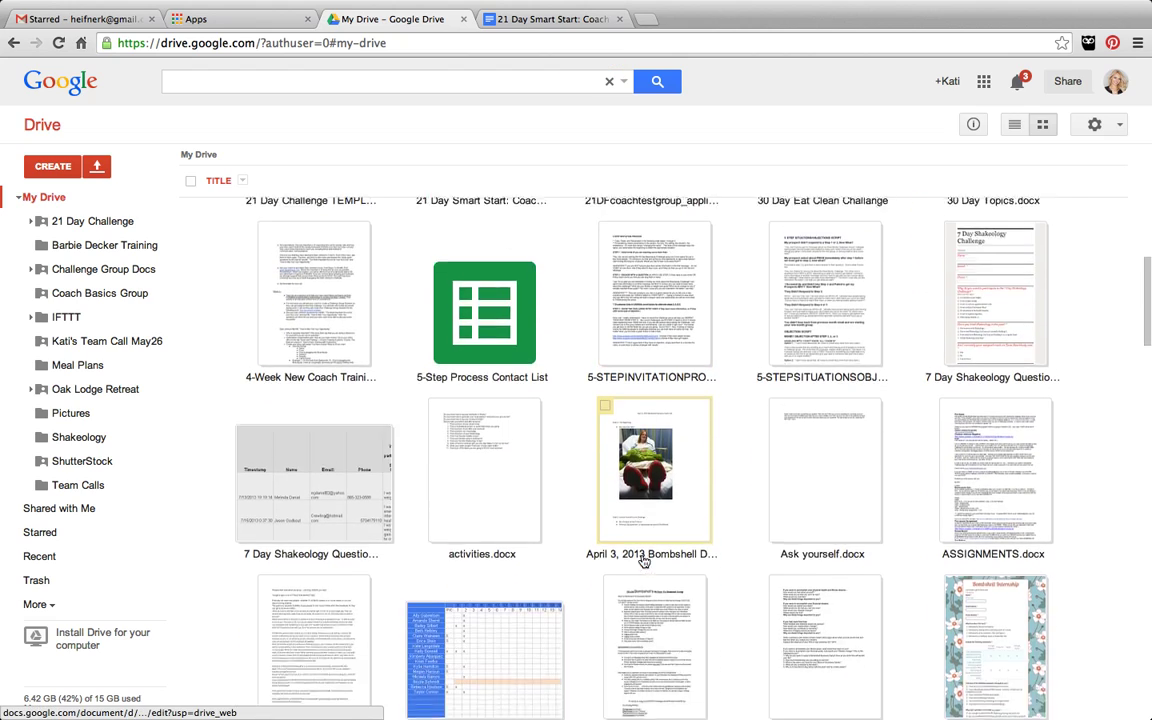
pyautogui.scroll(-7, 644, 562)
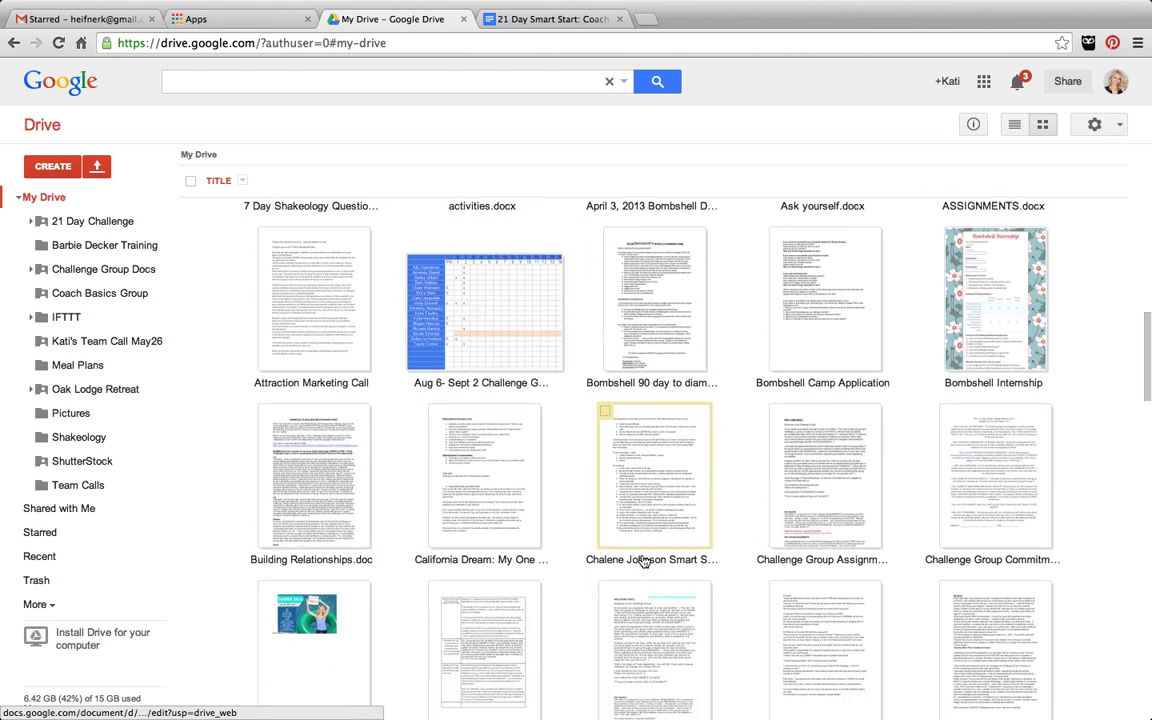
pyautogui.scroll(-9, 644, 562)
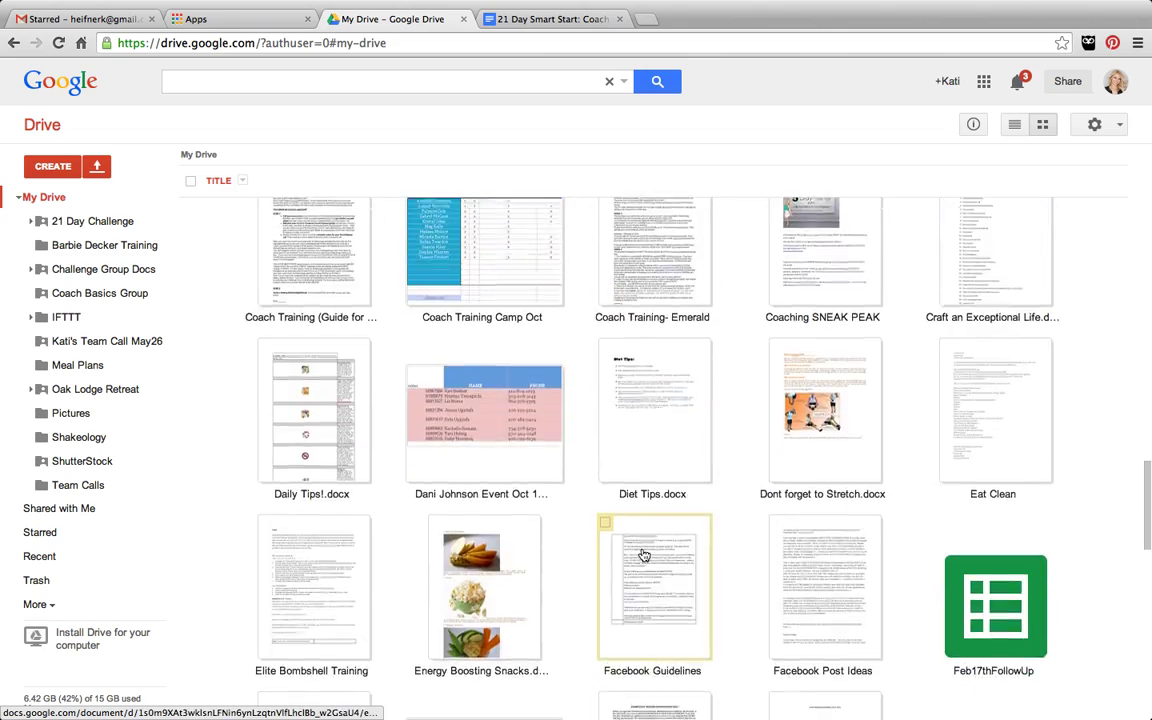
pyautogui.scroll(4, 644, 557)
pyautogui.scroll(11, 644, 556)
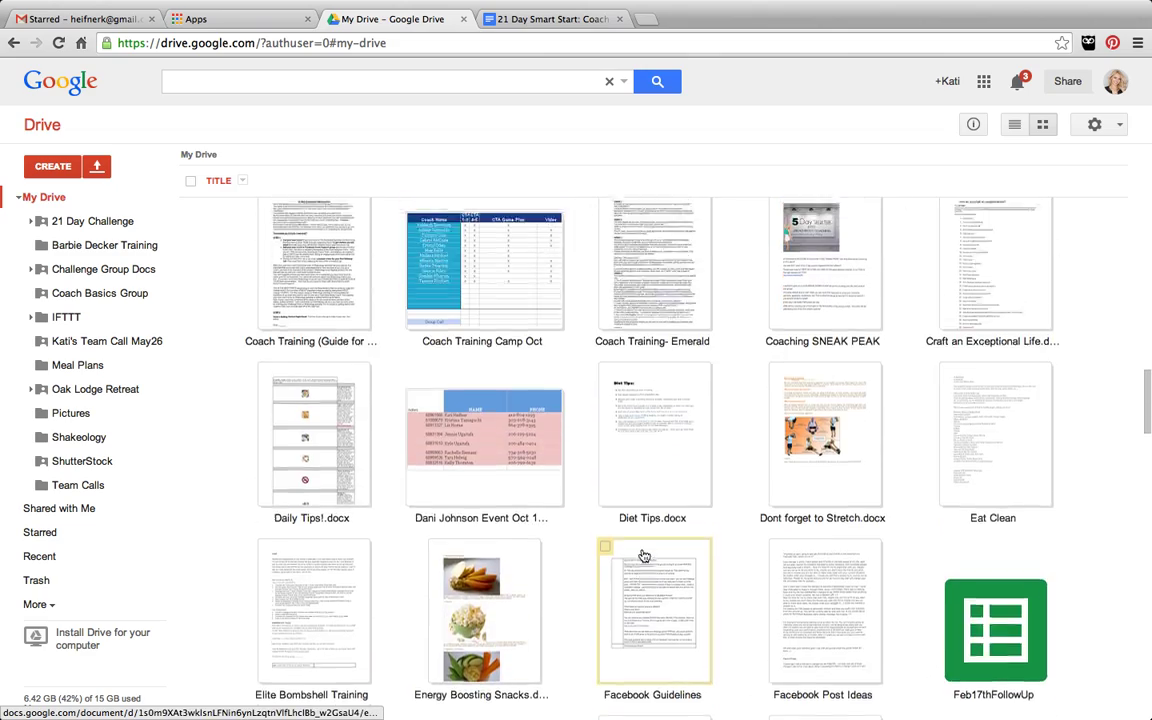
pyautogui.scroll(5, 644, 556)
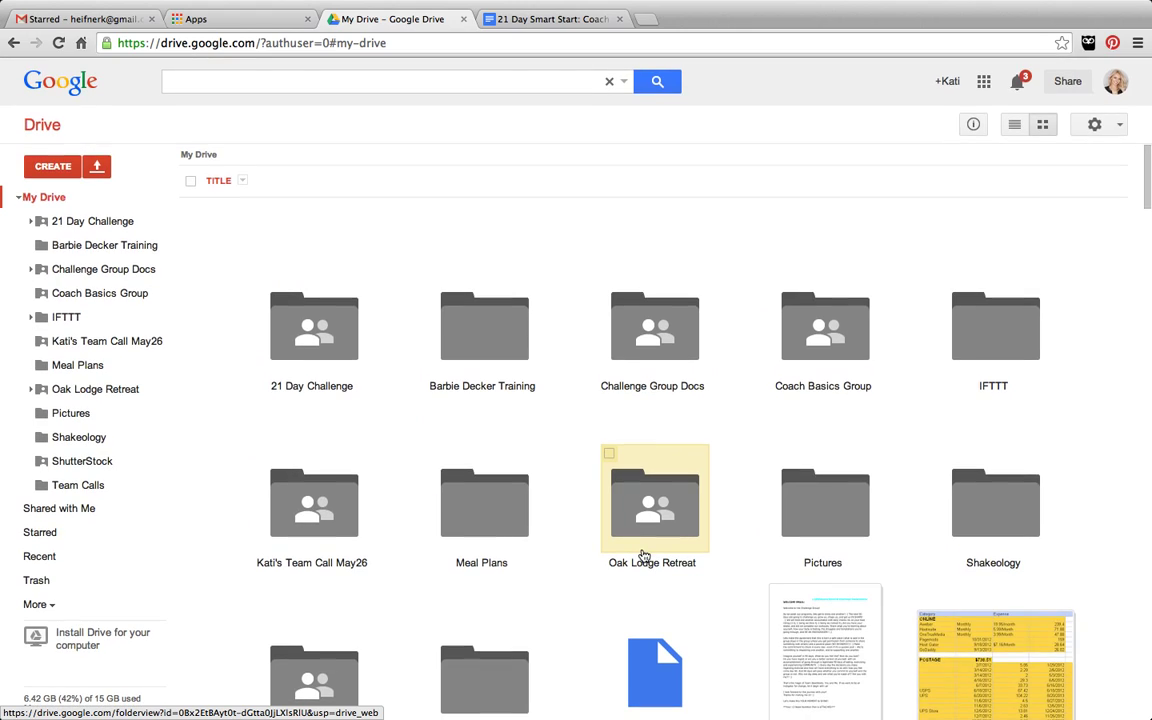